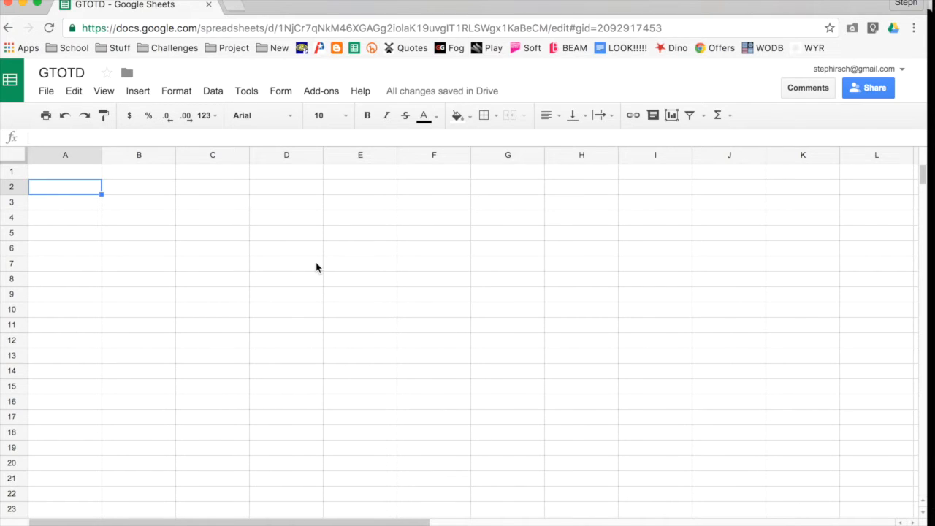
Enter the word Text in cell A1 and the formula =5 in cell A2.
left_click(71, 175)
type("Text")
key("Return")
type("=")
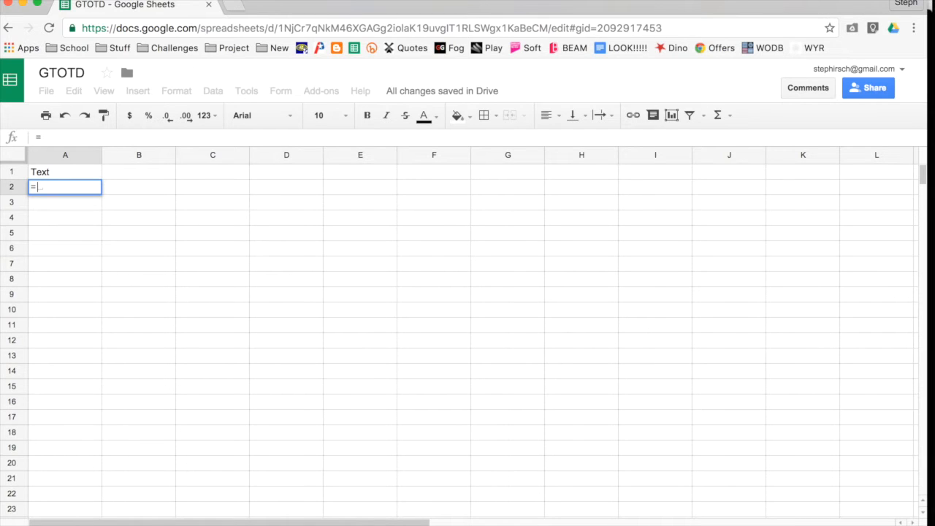
type("5")
key("Return")
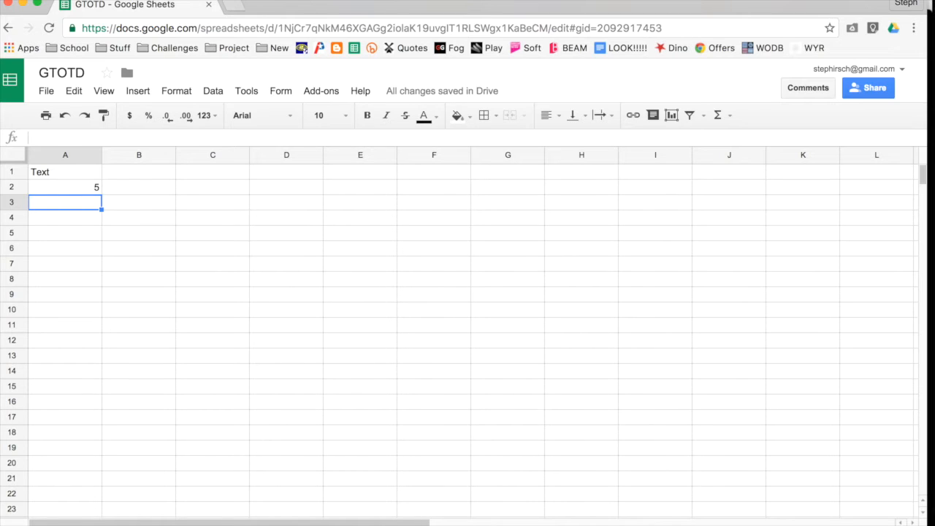
Enter the formula =5*6 in cell A3 and reselect the cell to view its formula.
type("=")
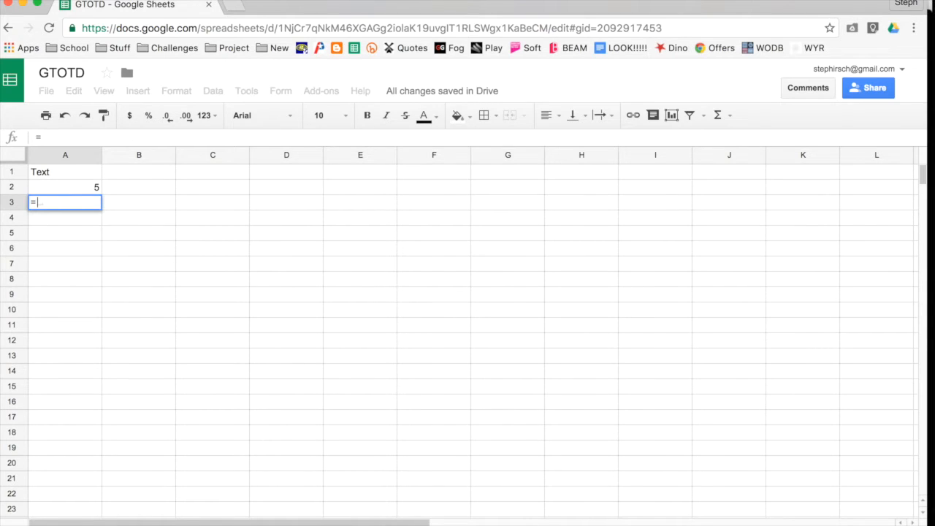
type("5*6")
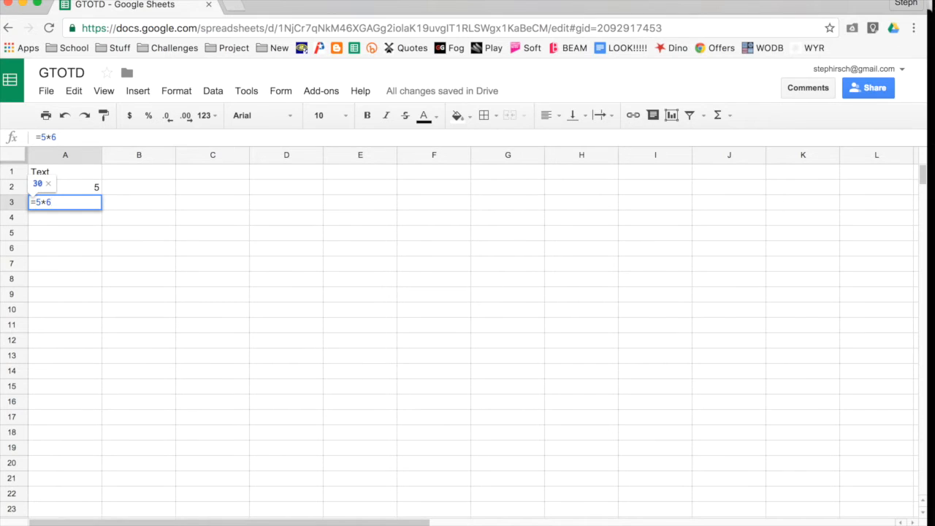
key("Return")
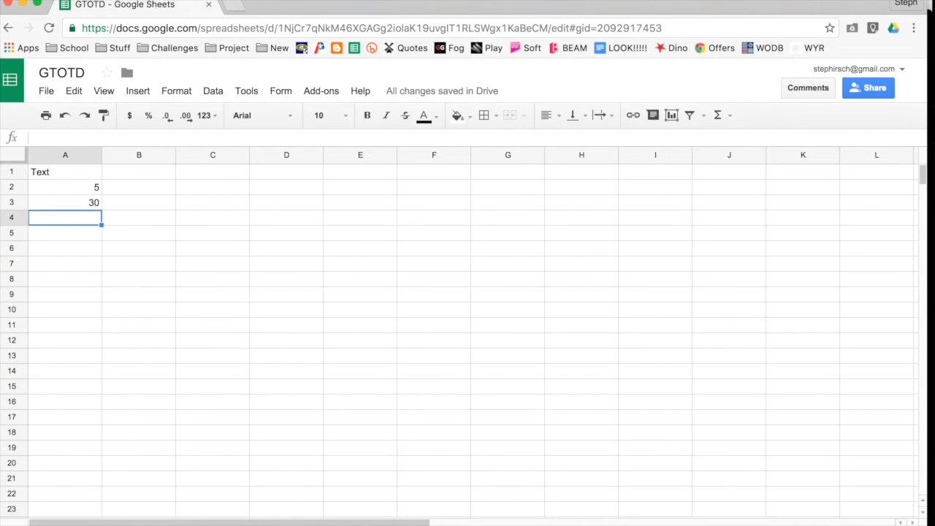
key("Up")
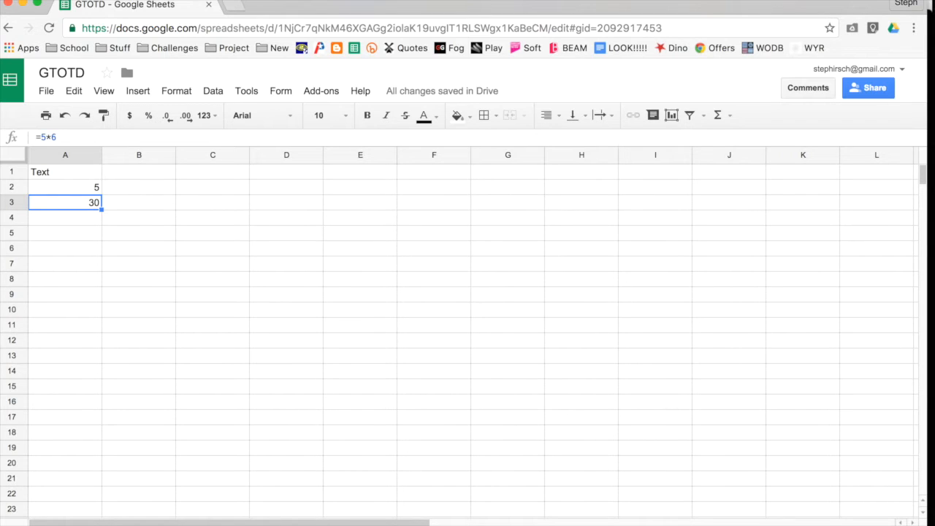
With cell A5 selected, look through the list of functions available for insertion without inserting one.
key("Down")
key("Down")
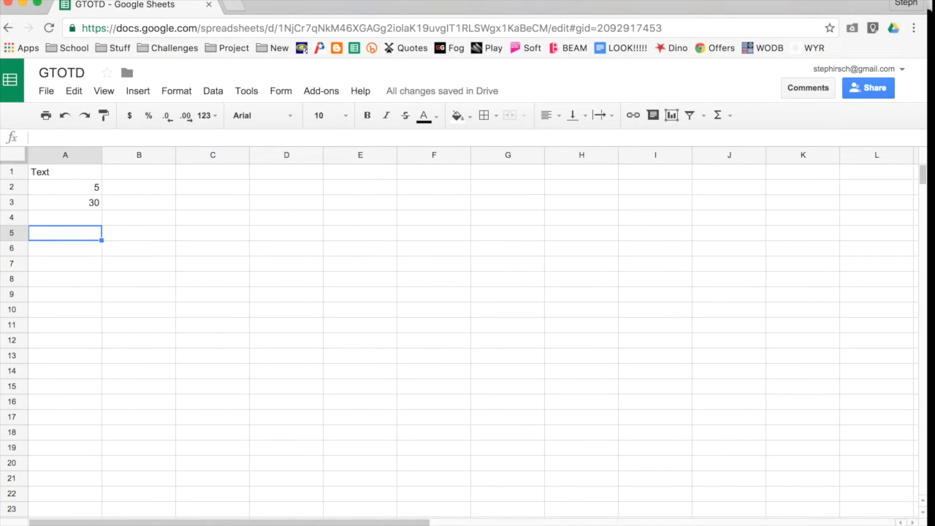
left_click(138, 92)
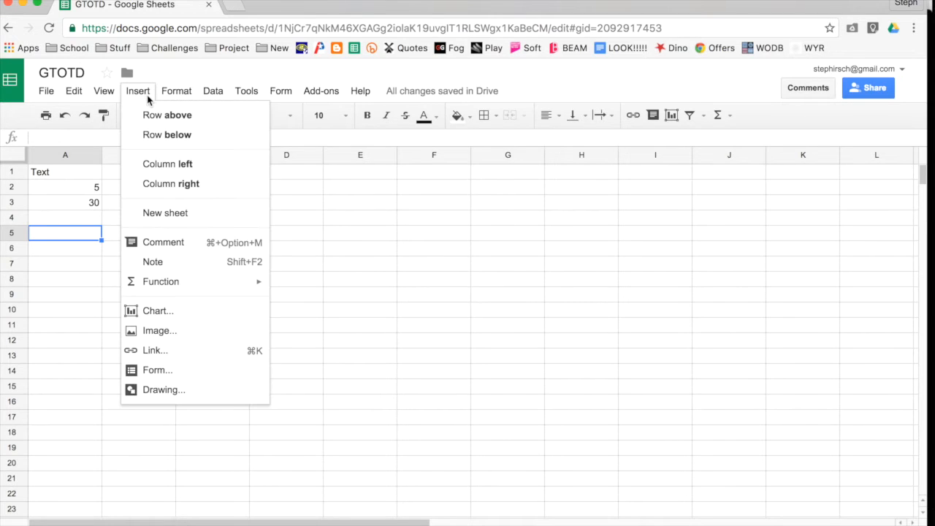
mouse_move(172, 285)
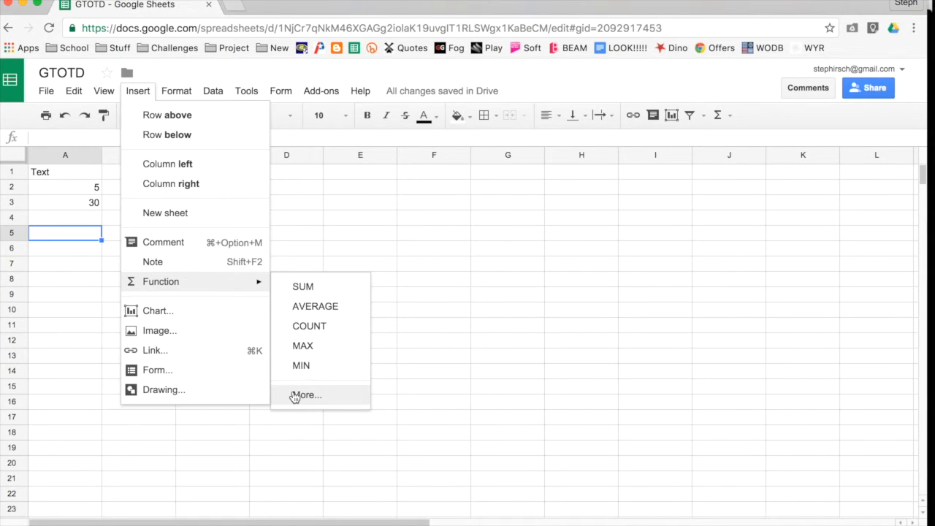
left_click(395, 328)
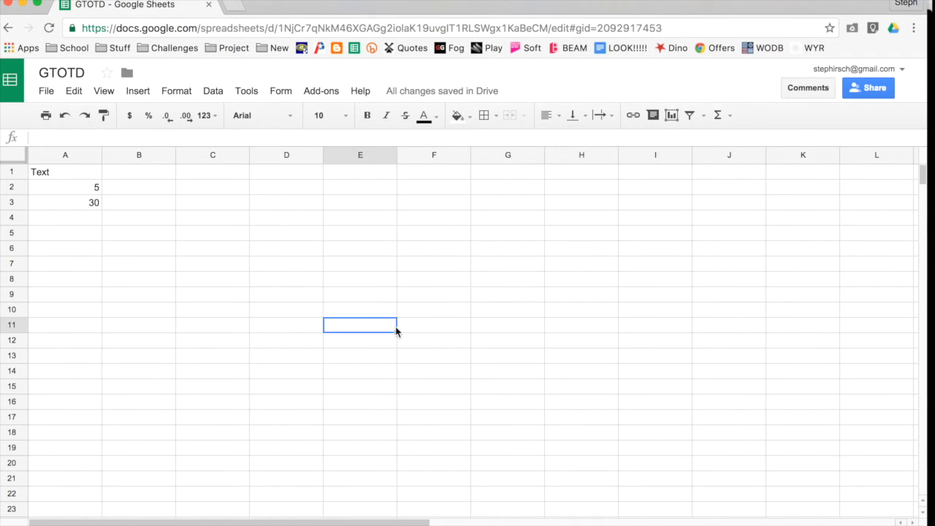
In the Math Operators list, enter the formula =5+8 in cell B29 for Add.
scroll(142, 286, "down", 5)
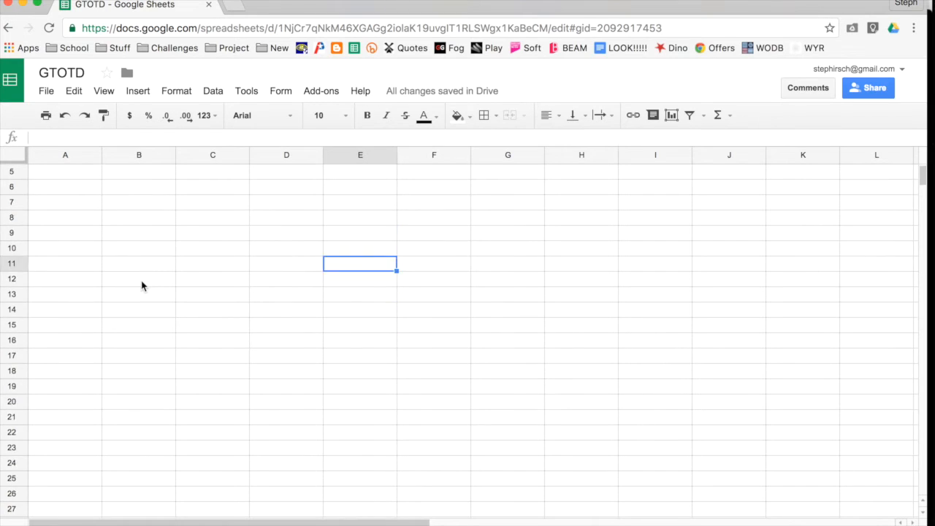
scroll(142, 286, "down", 2)
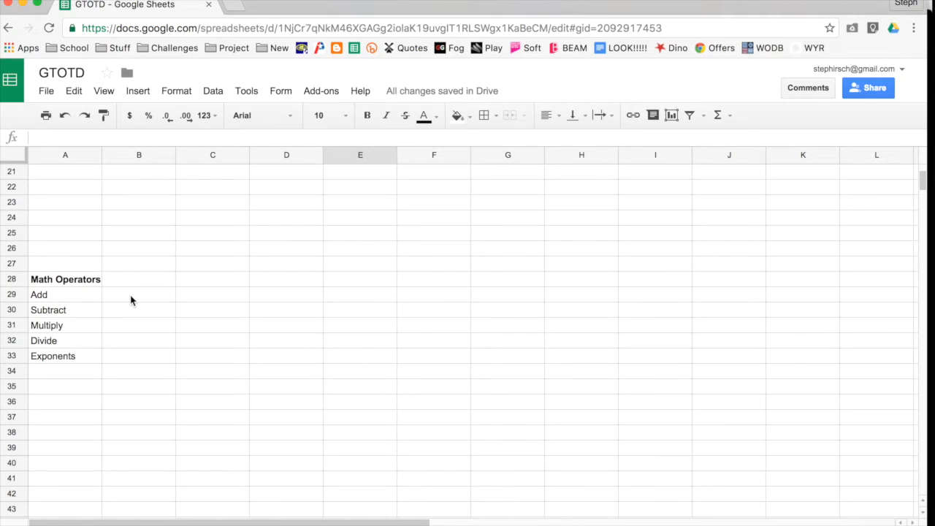
left_click_drag(86, 296, 83, 365)
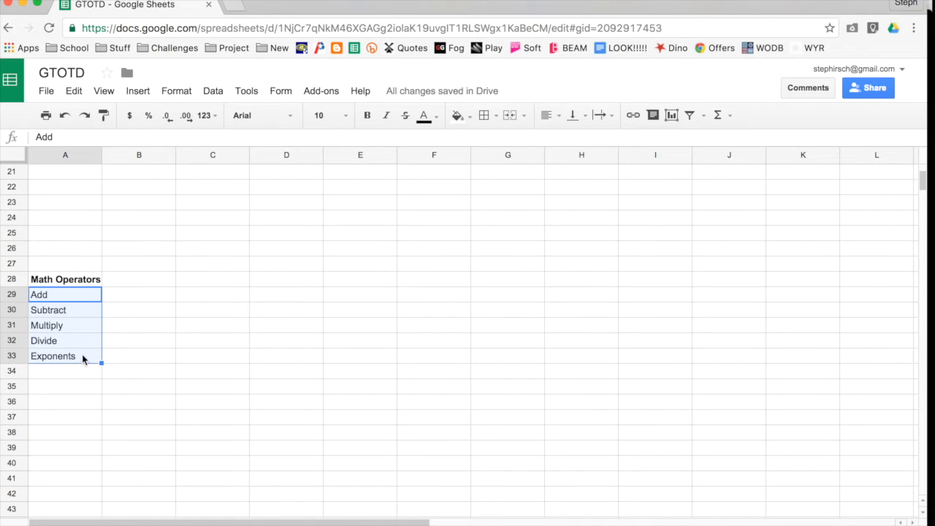
left_click(124, 298)
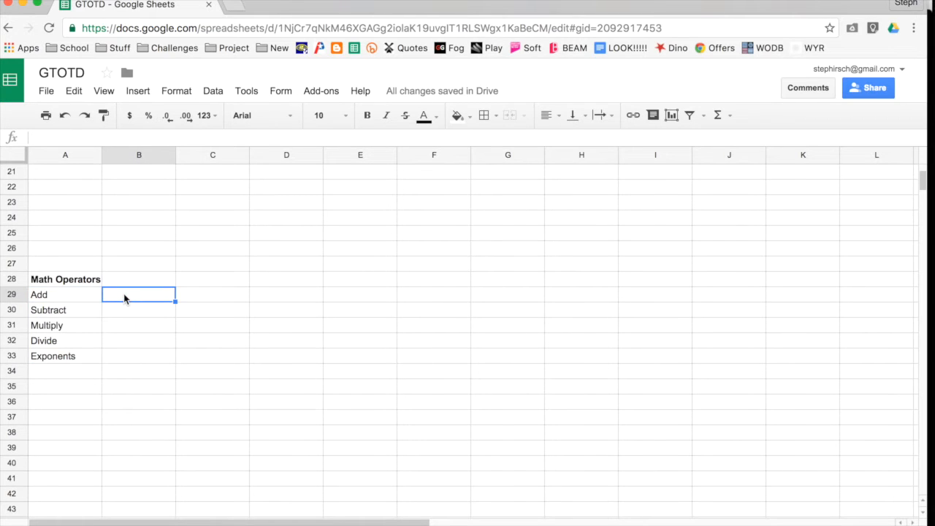
type("=5+8")
key("Return")
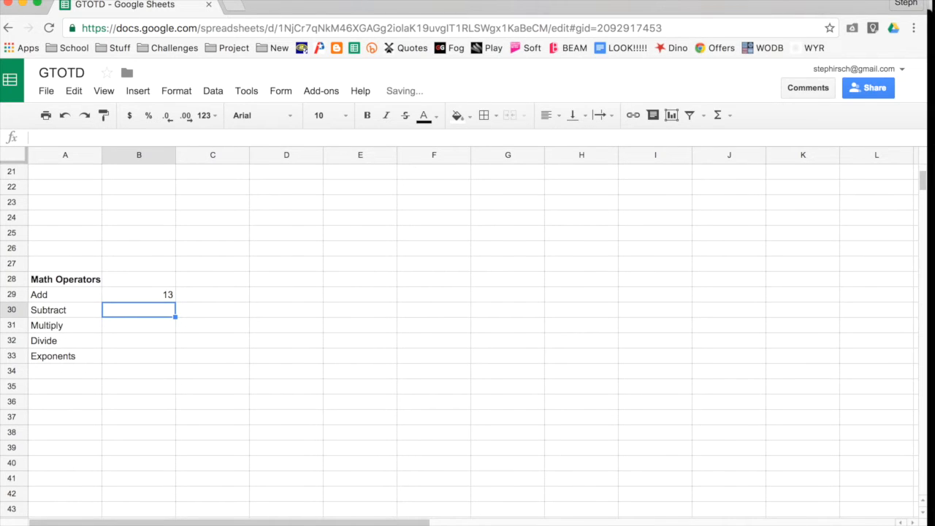
Enter 5+8 without an equals sign in cell C29, beside the Add formula.
key("Up")
key("Right")
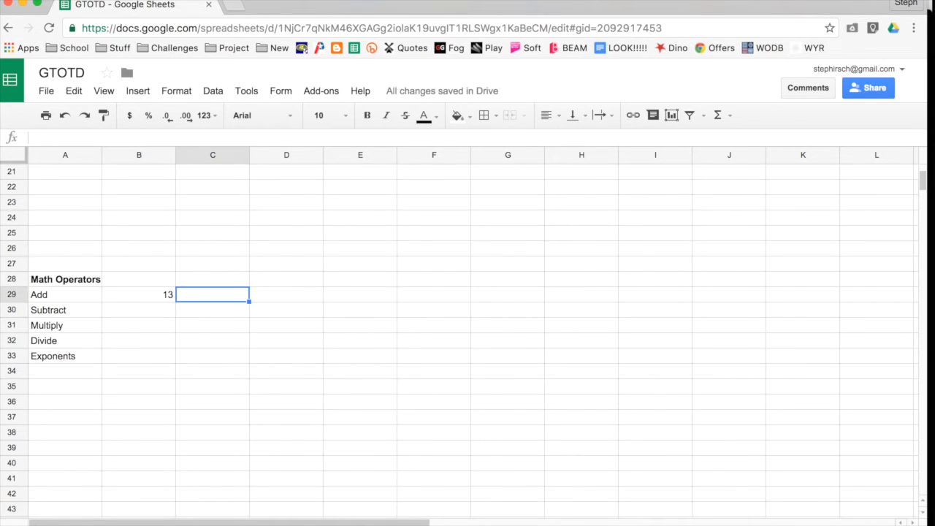
type("5+8")
key("Return")
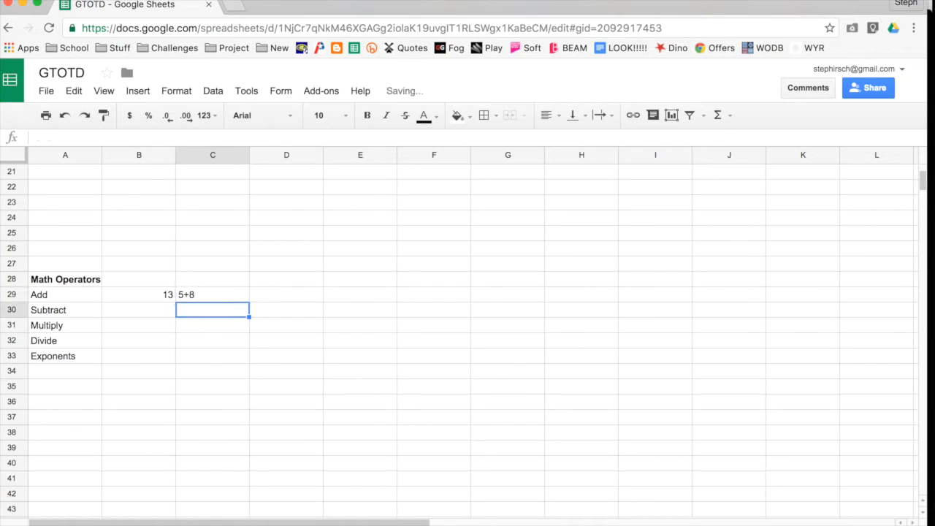
Enter the formula =5-8 for Subtract in cell B30 and =5*7 for Multiply in cell B31.
key("Left")
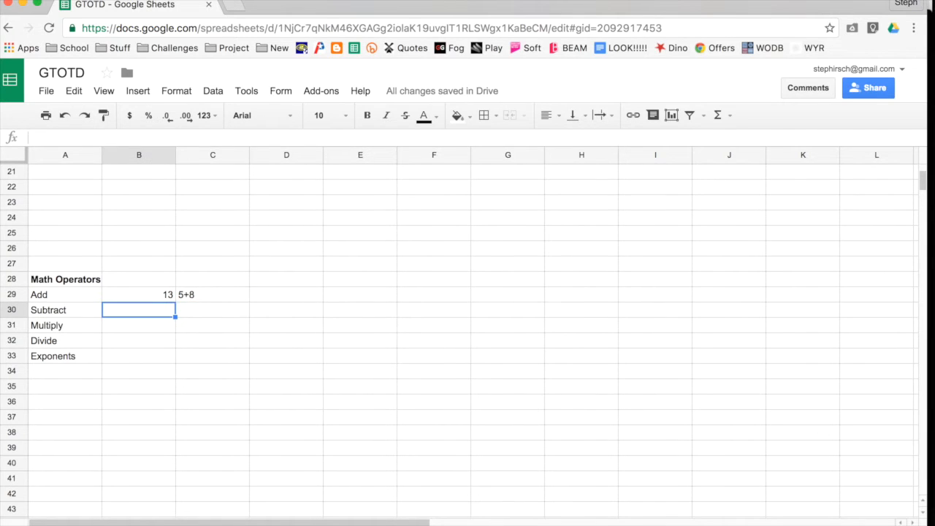
type("=")
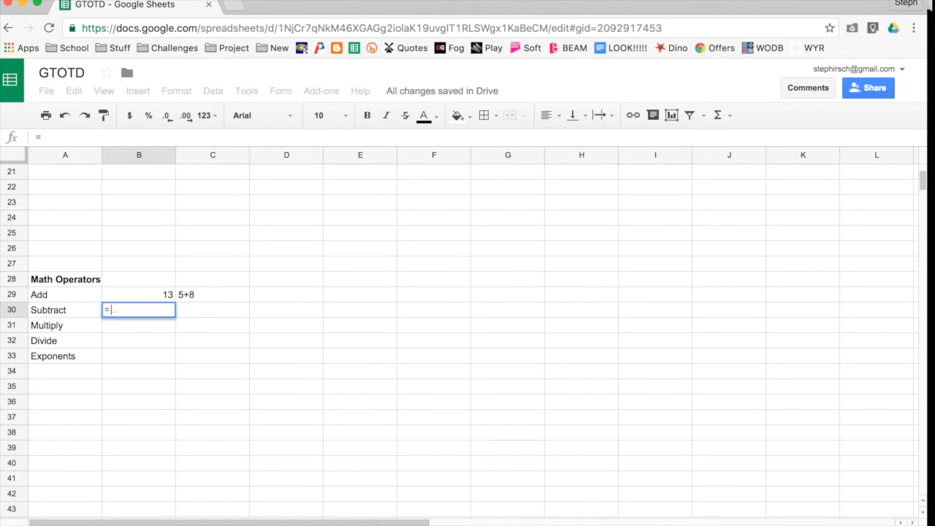
type("5-8")
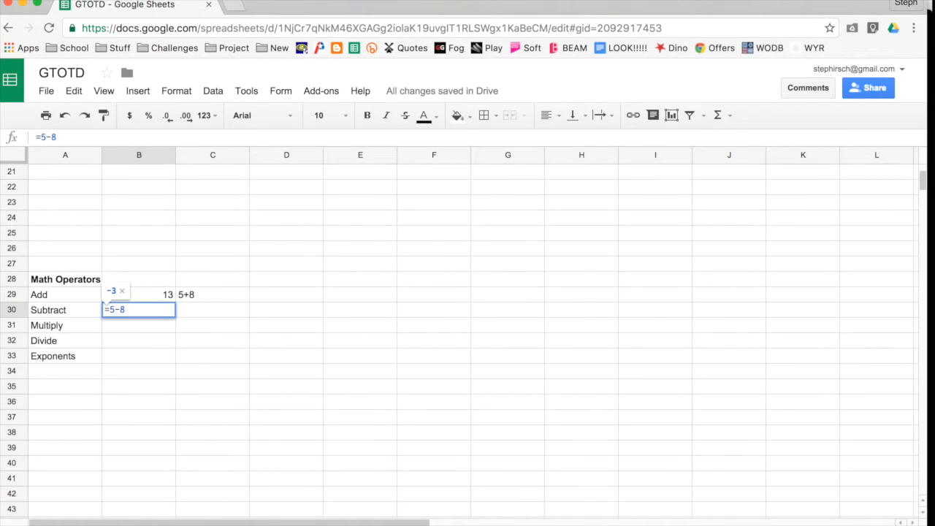
key("Return")
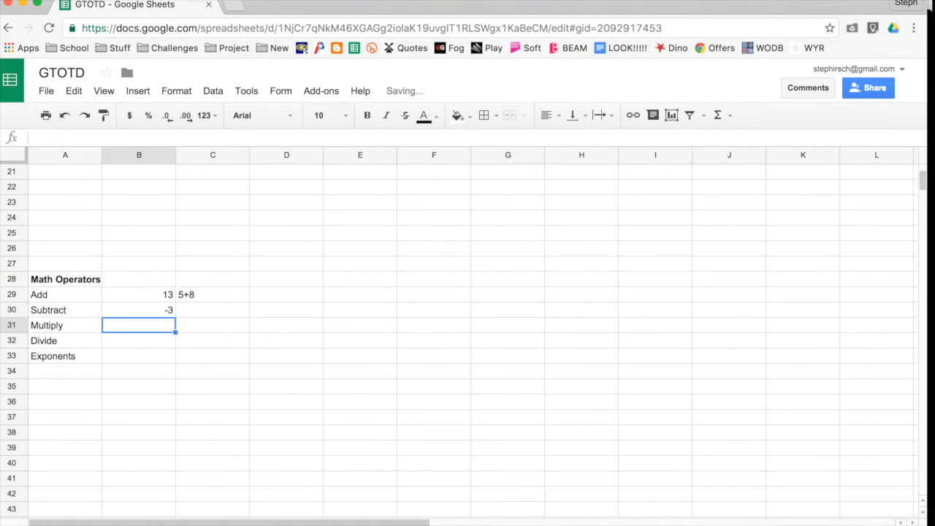
type("=")
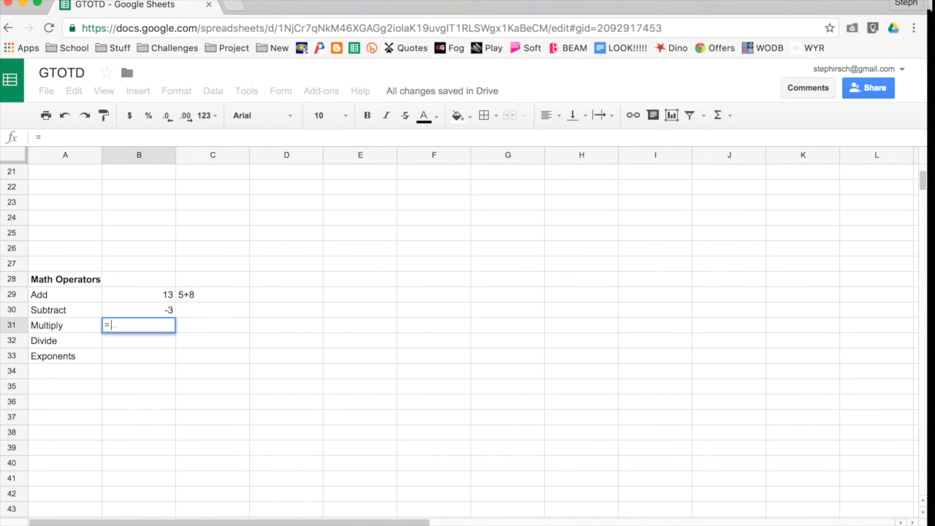
type("5")
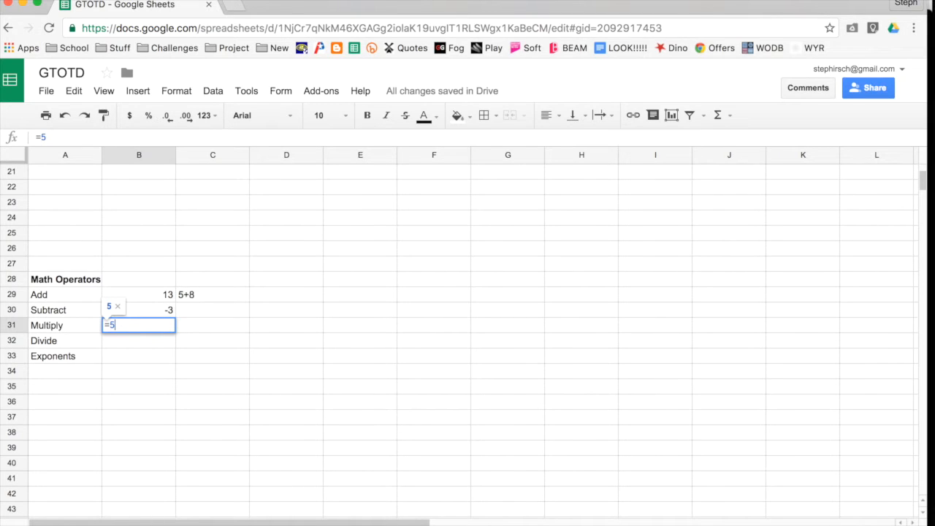
type("*7")
key("Return")
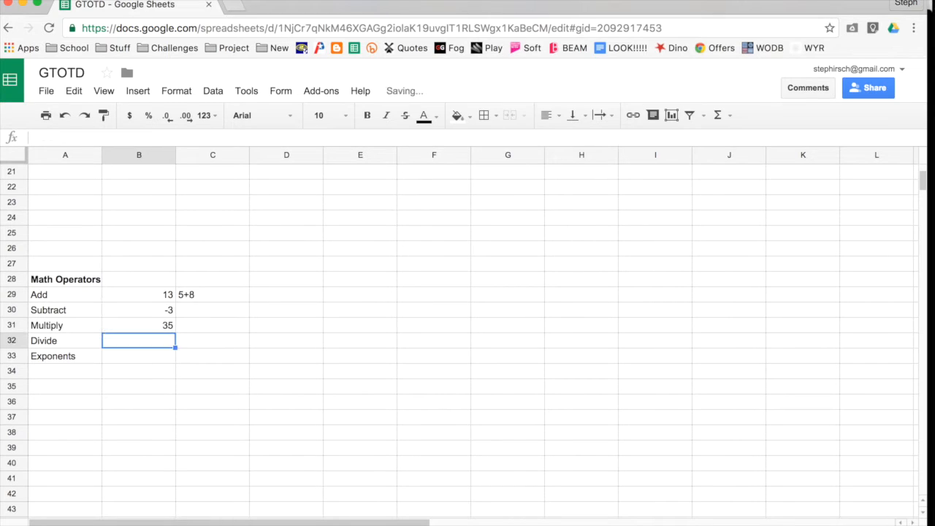
Enter the formula =6/7 for Divide in cell B32 and =5^3 for Exponents in cell B33.
type("=")
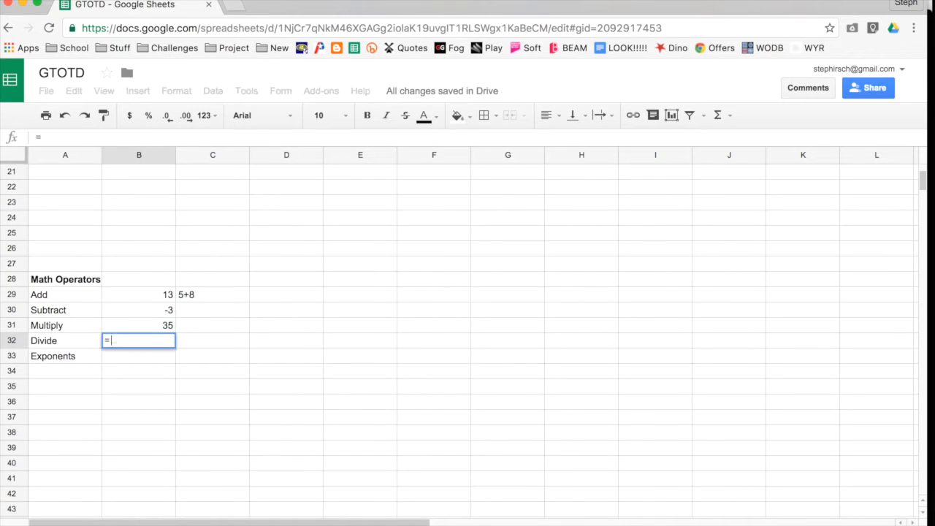
type("6/7")
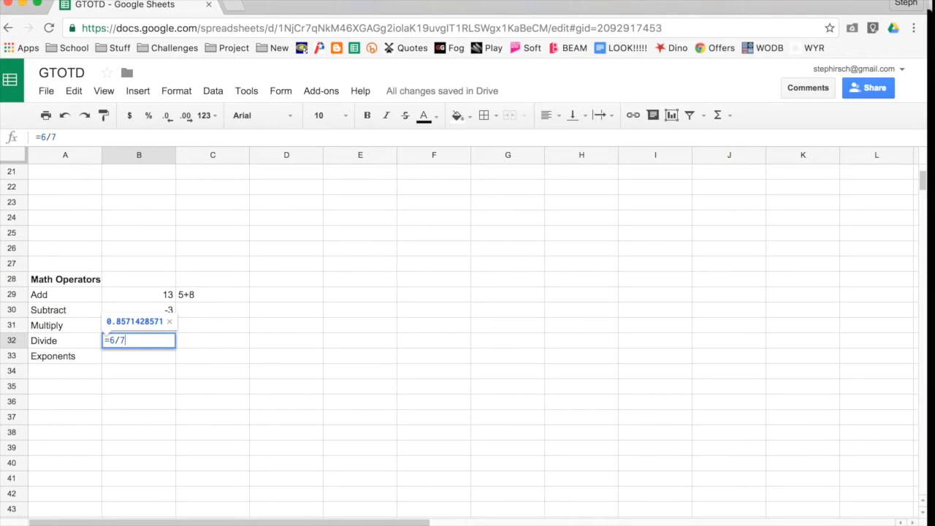
key("Return")
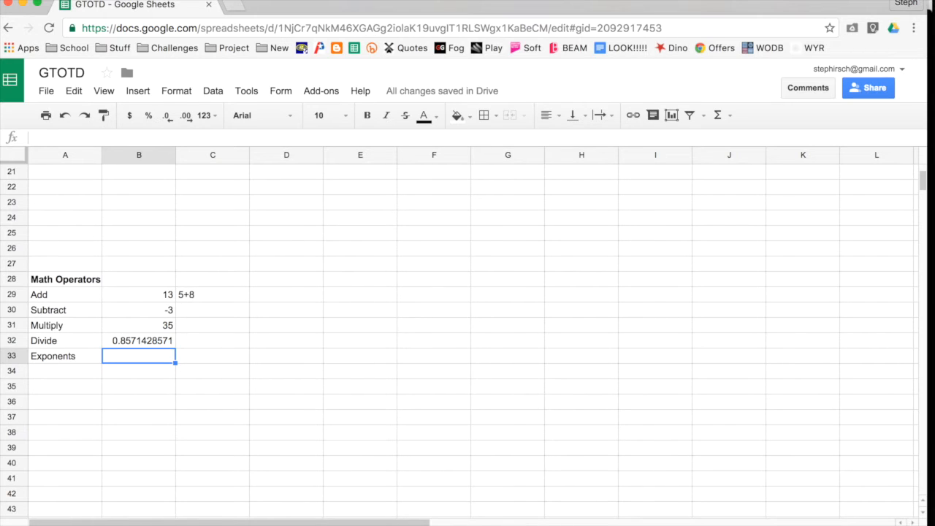
type("=")
key("BackSpace")
type("=5")
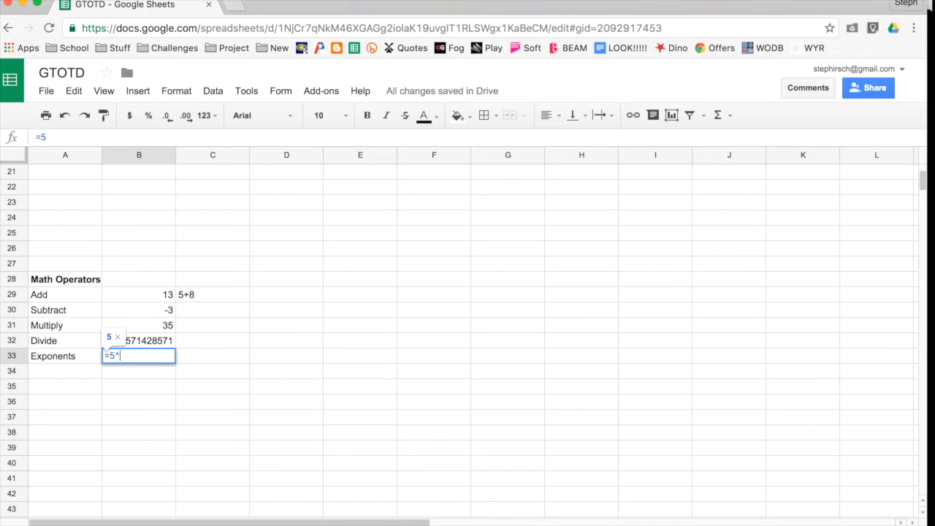
type("^")
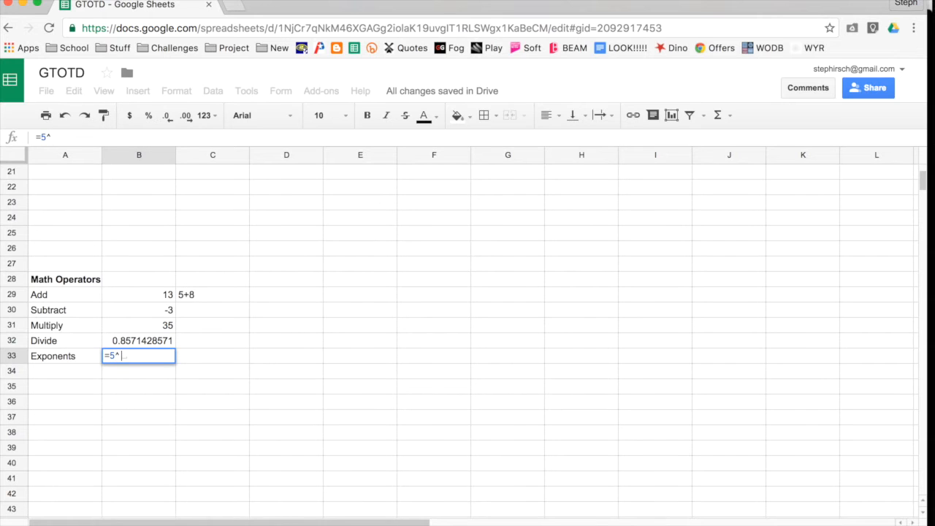
type("3")
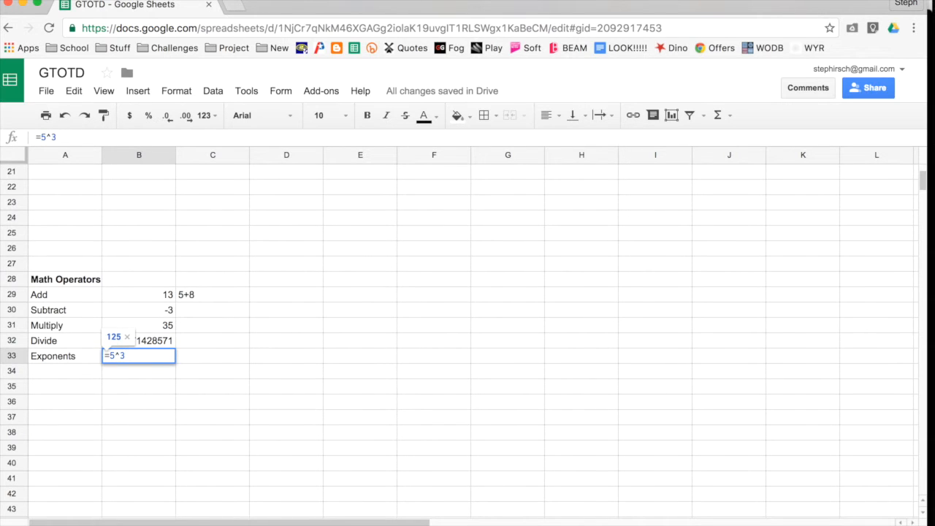
key("Return")
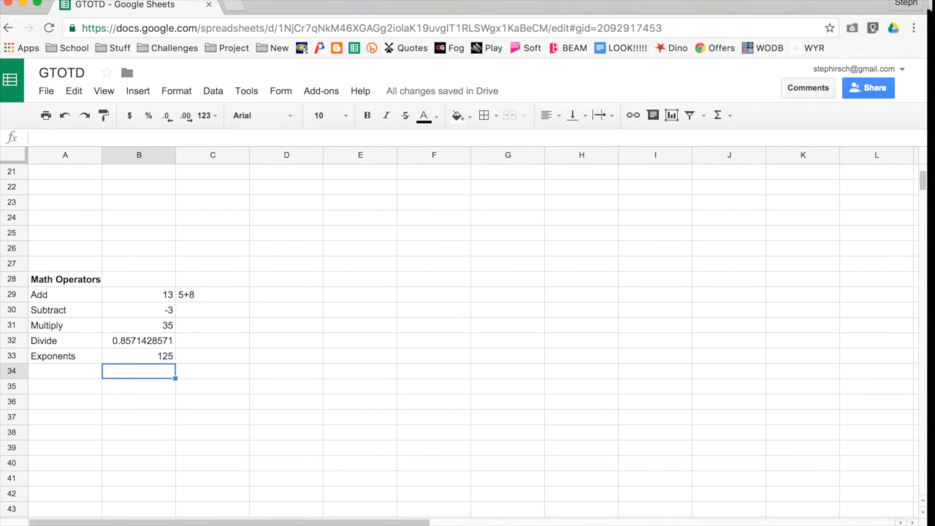
Enter the formula =9*(10+8) with parentheses in cell B34, below the Exponents formula.
type("=9")
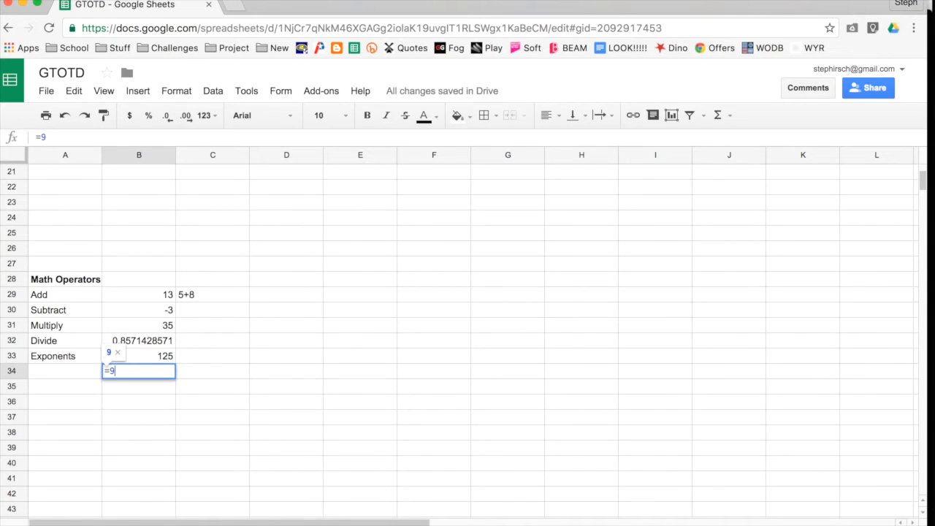
type("*")
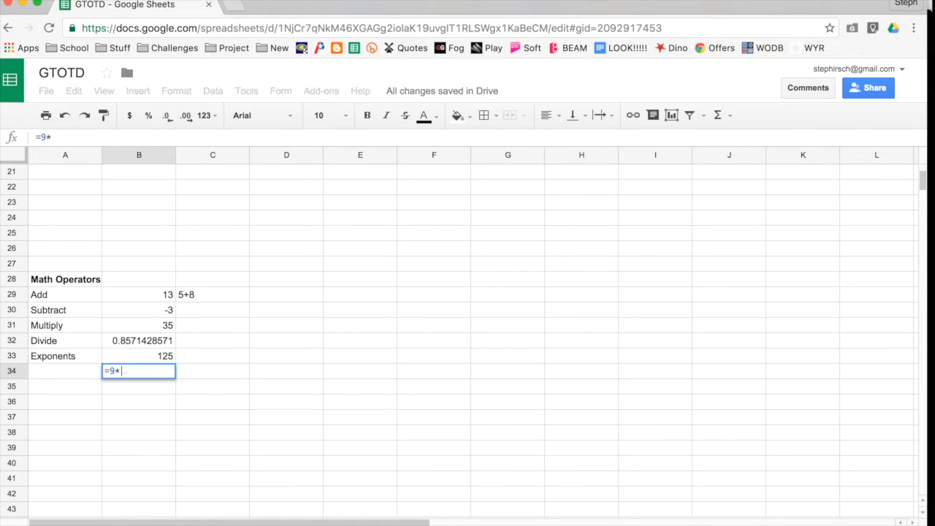
type("(10+8)")
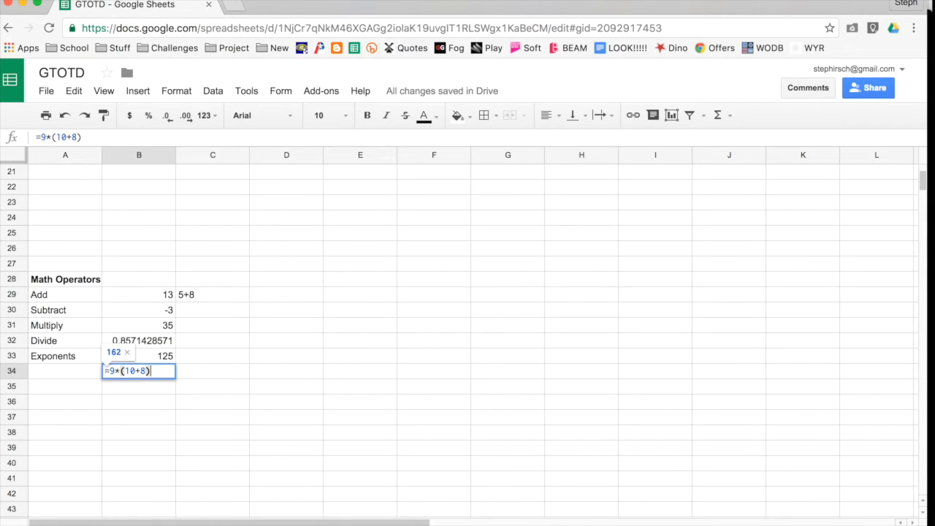
key("Return")
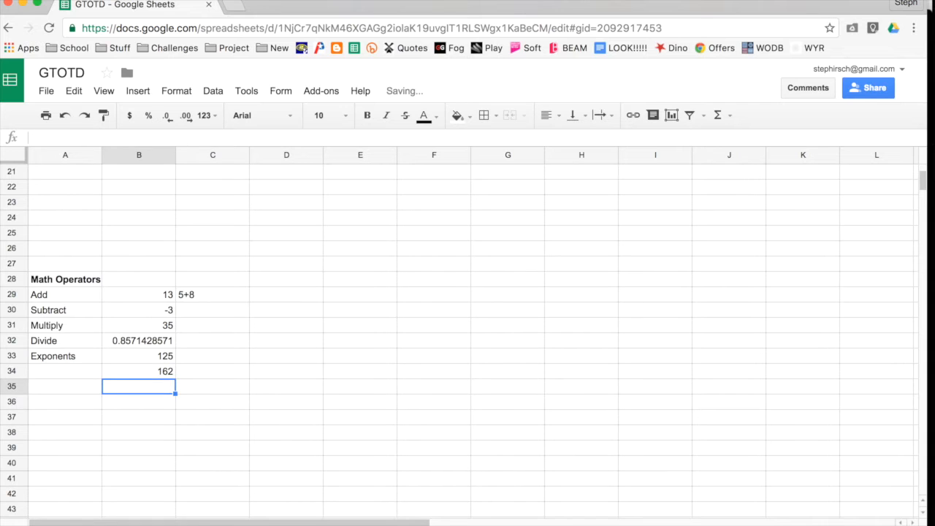
Enter the formula =180(A58-2) in cell B58 under Int. Angle Sum in the Input and Output section.
scroll(468, 336, "down", 10)
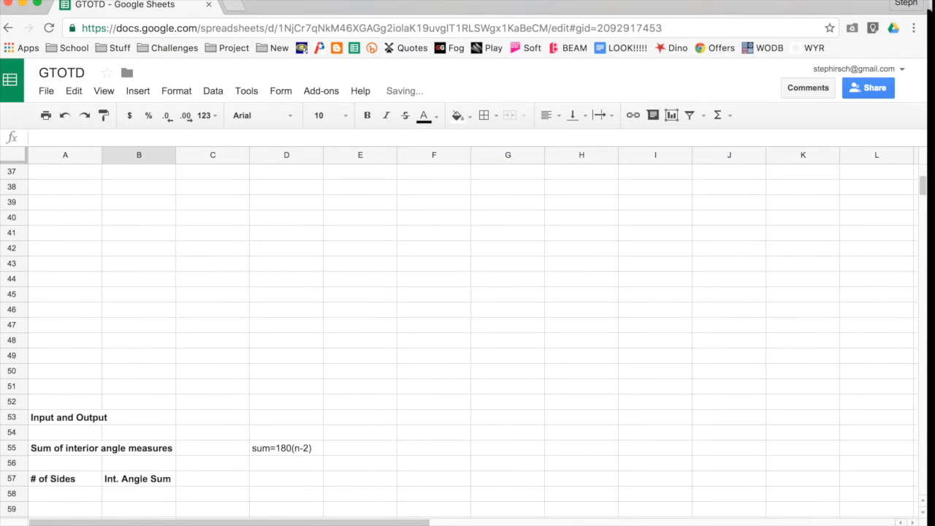
scroll(468, 336, "down", 2)
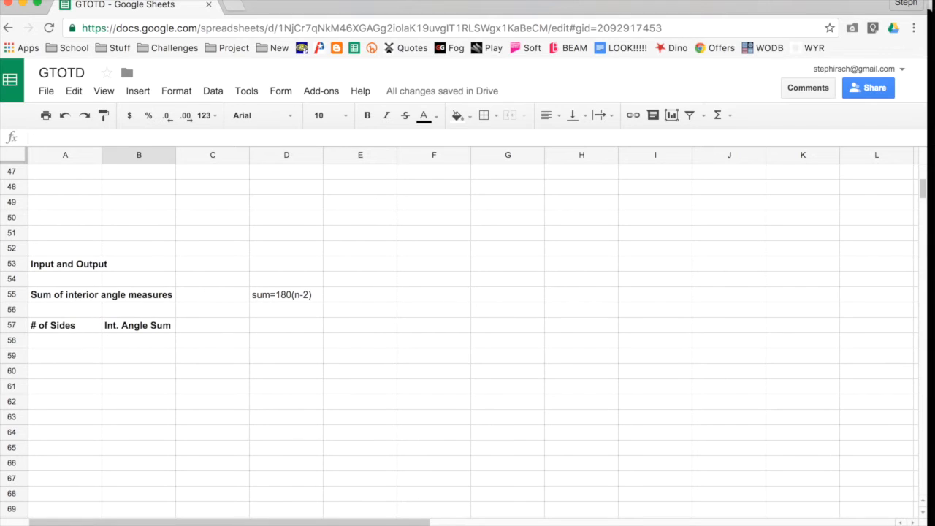
left_click(85, 300)
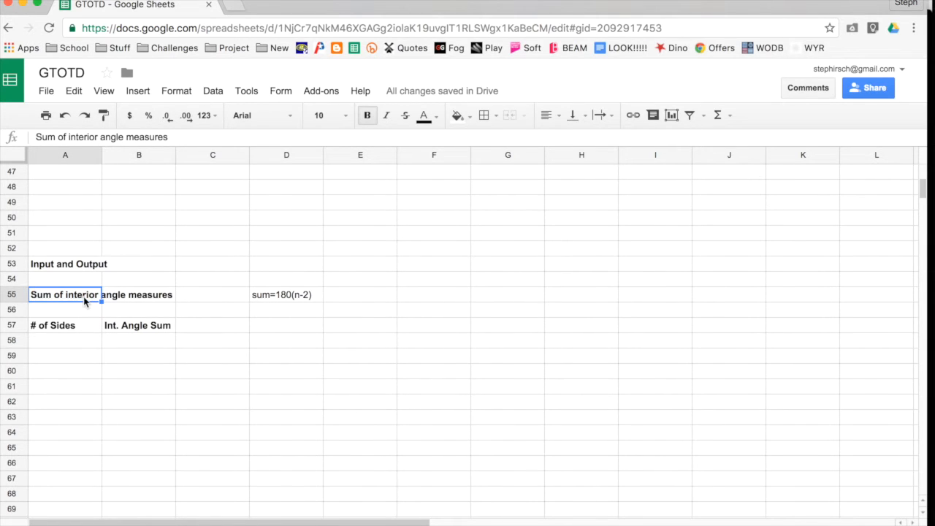
left_click(274, 300)
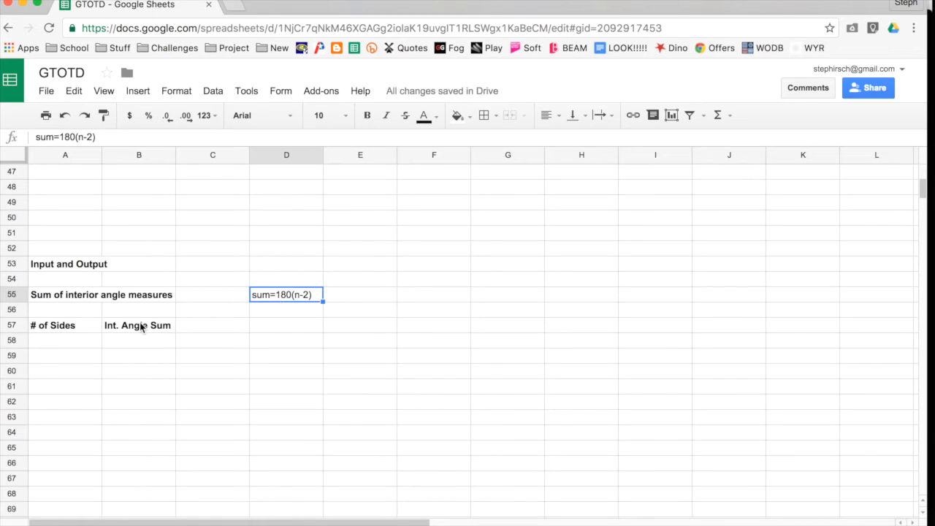
left_click(81, 340)
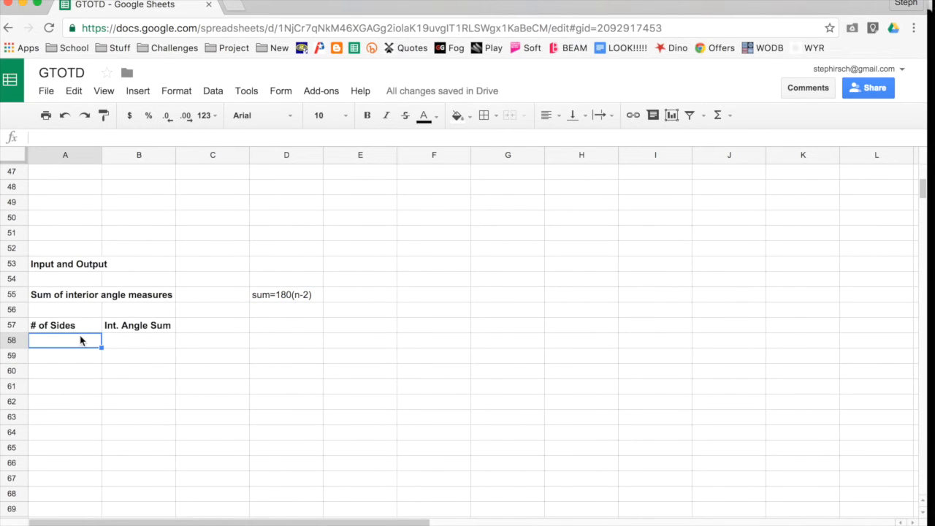
left_click(121, 343)
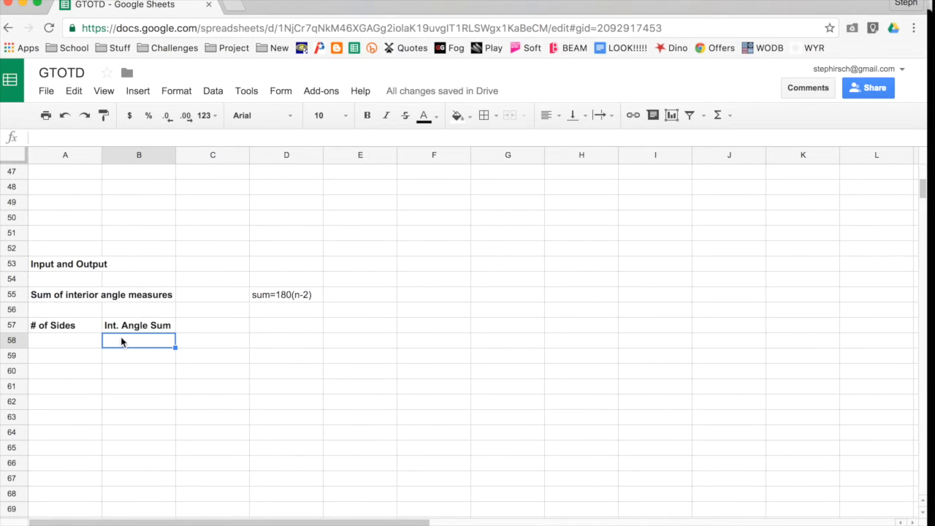
type("=")
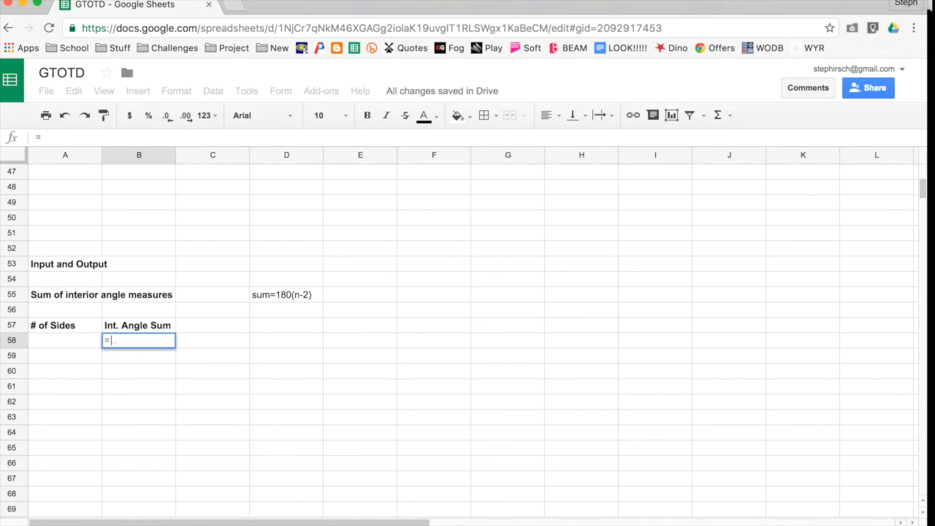
type("180")
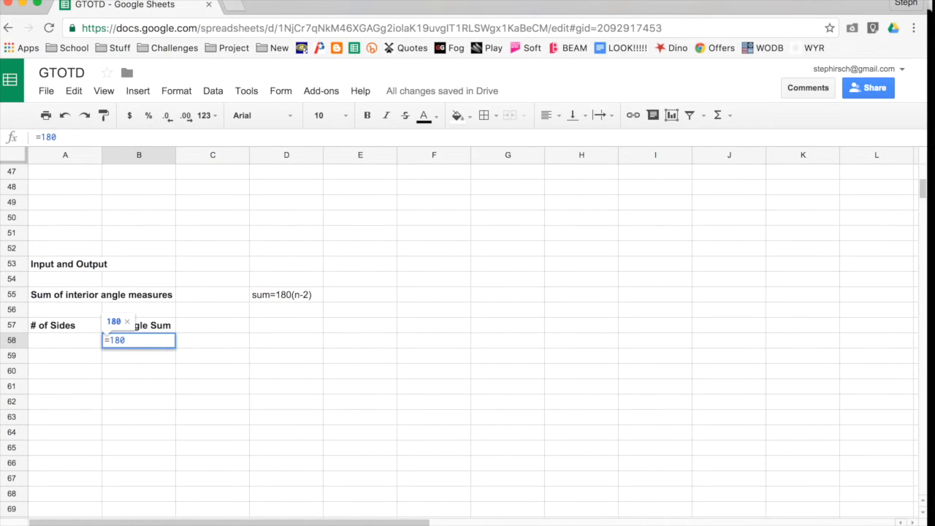
type("(")
left_click(82, 341)
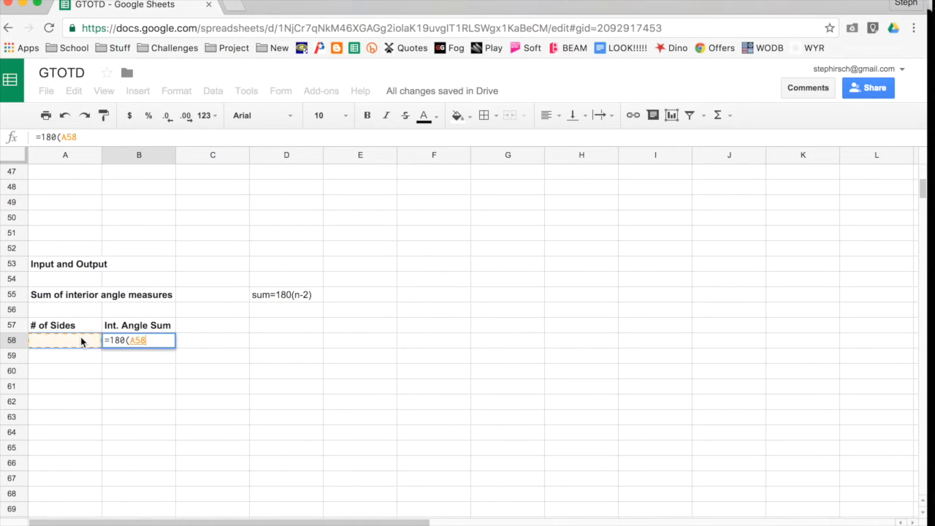
type("-2)")
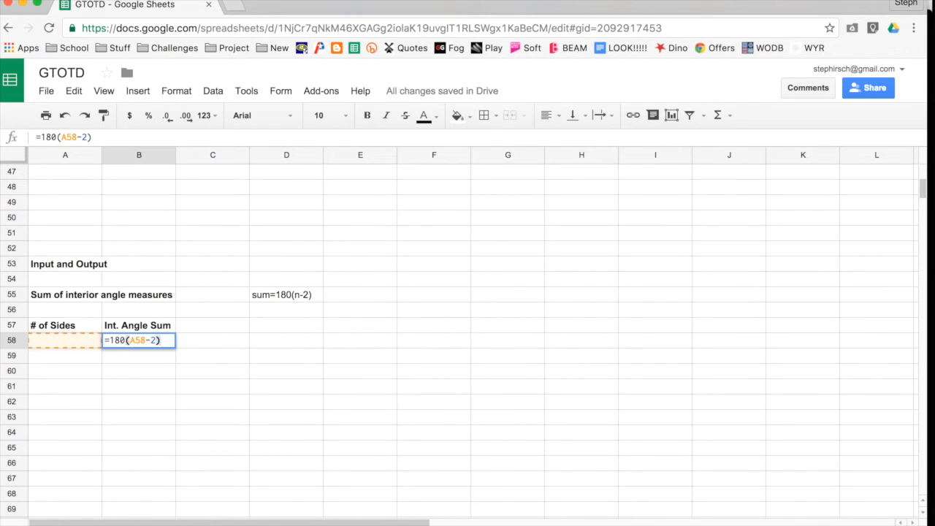
key("Return")
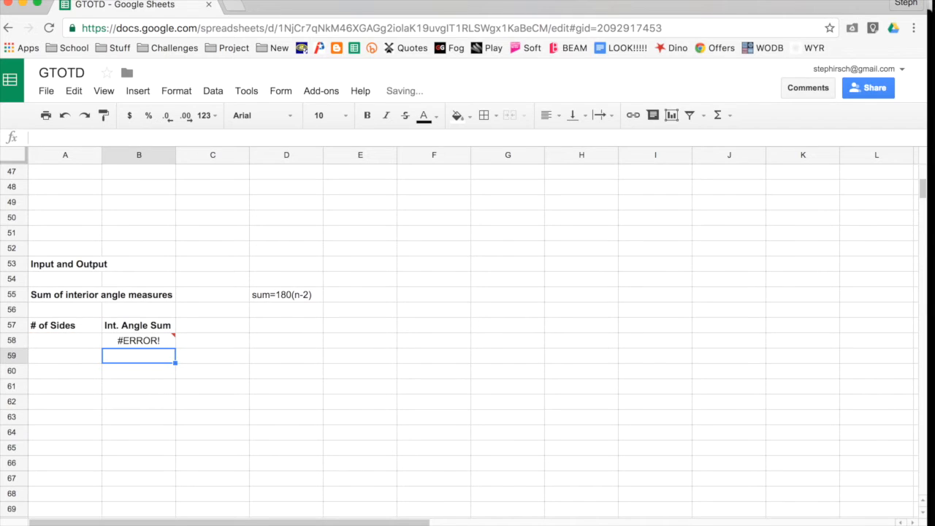
Insert a multiplication sign before the parenthesis in cell B58 so the formula reads =180*(A58-2).
key("Up")
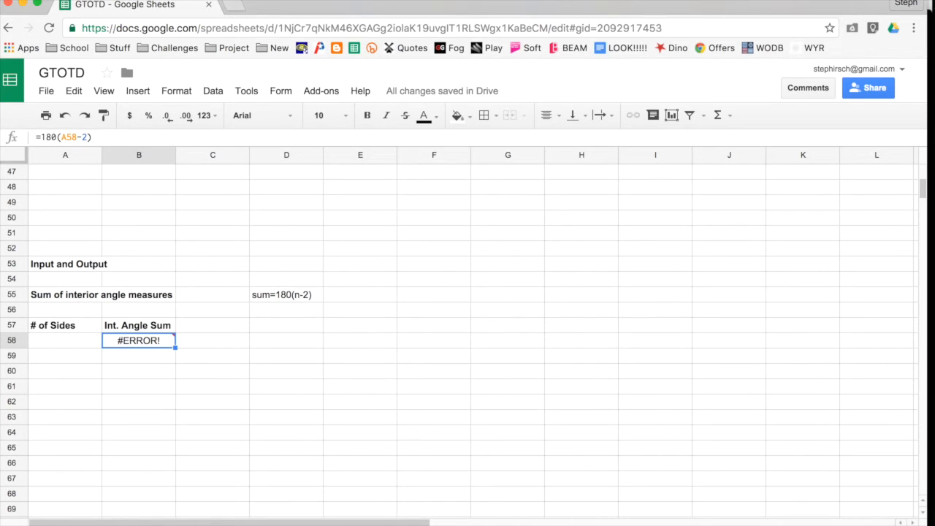
double_click(118, 340)
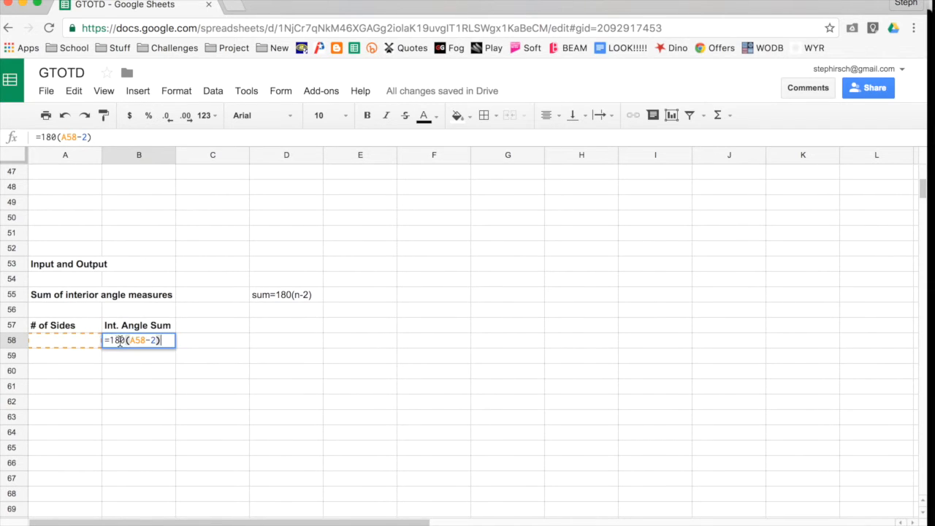
left_click(125, 341)
type("*")
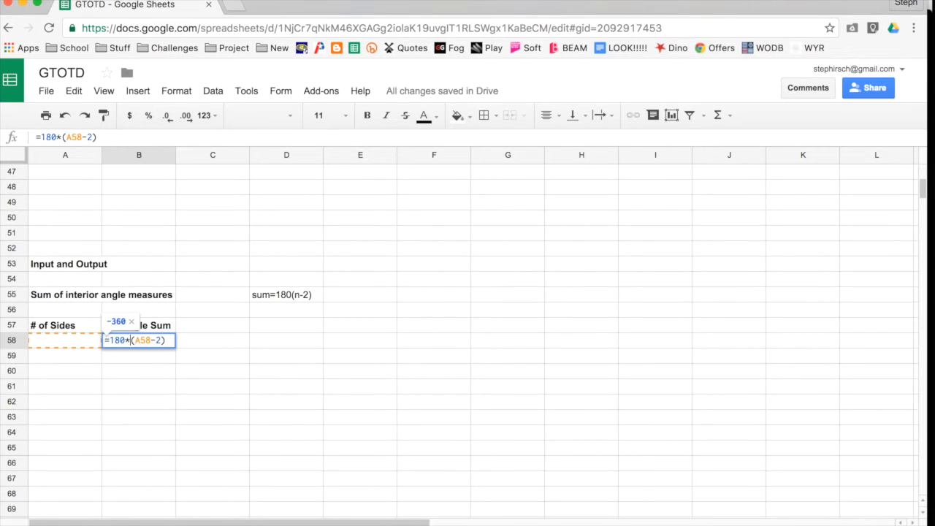
key("Return")
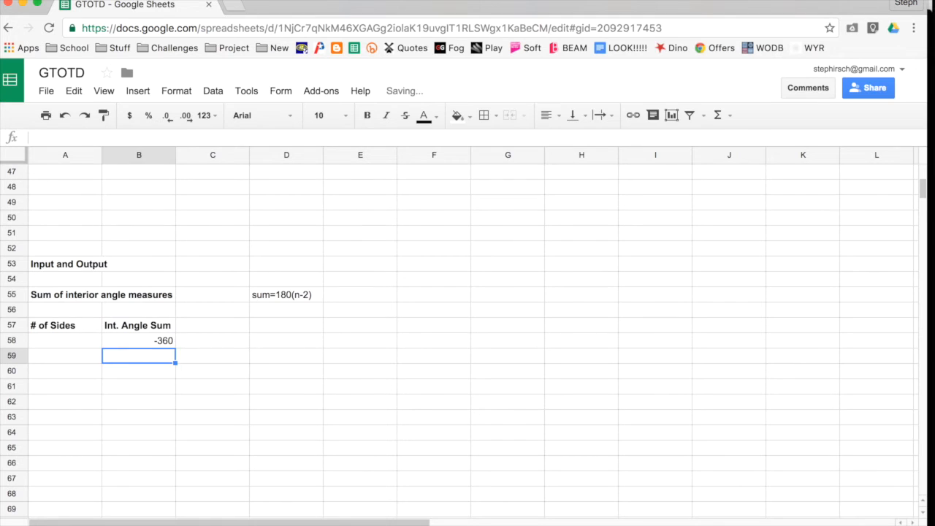
Enter 3 as the number of sides in cell A58, the input for the angle sum formula.
key("Left")
key("Up")
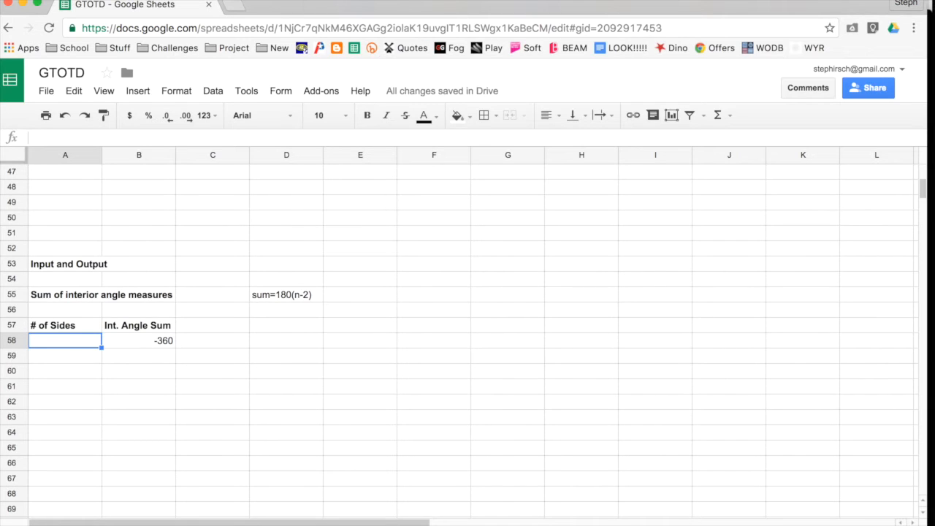
type("3")
key("Return")
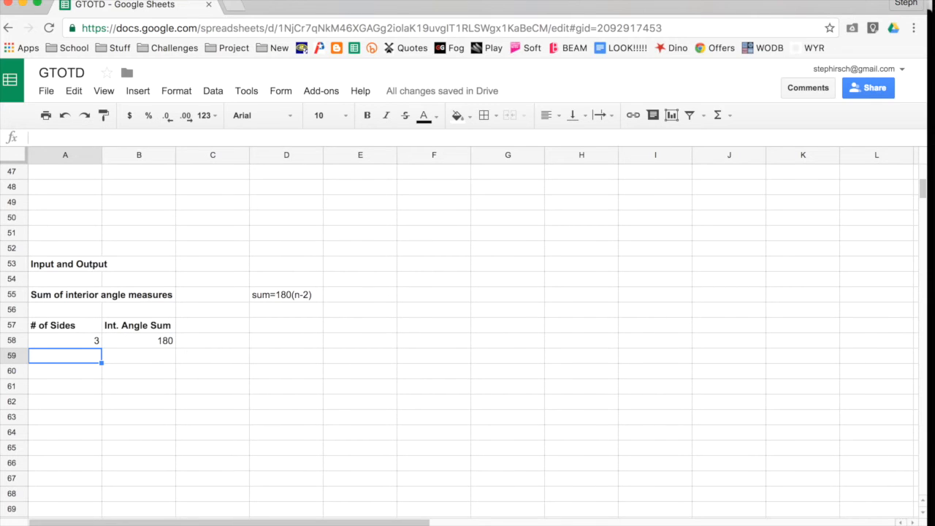
Replace the number of sides in cell A58 with 8 and again with 10 to test the angle sum formula.
left_click(65, 340)
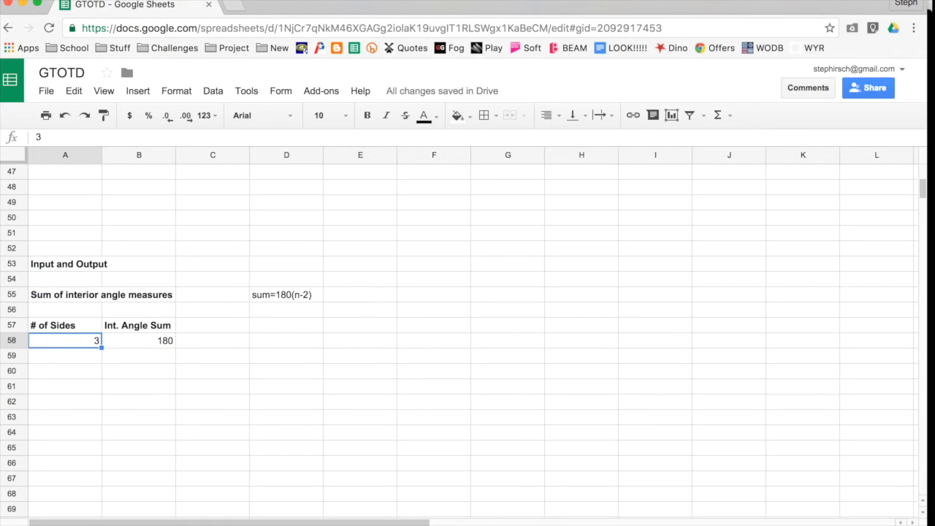
type("8")
key("Return")
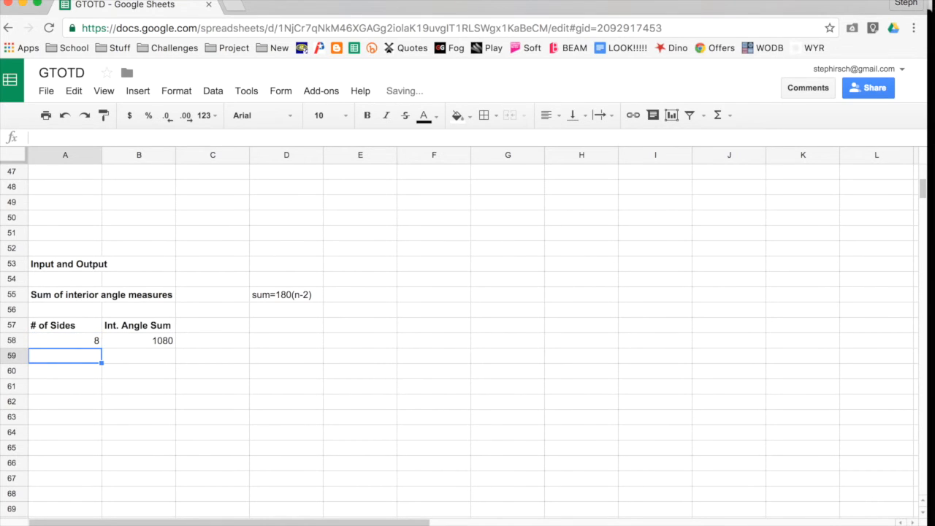
key("Up")
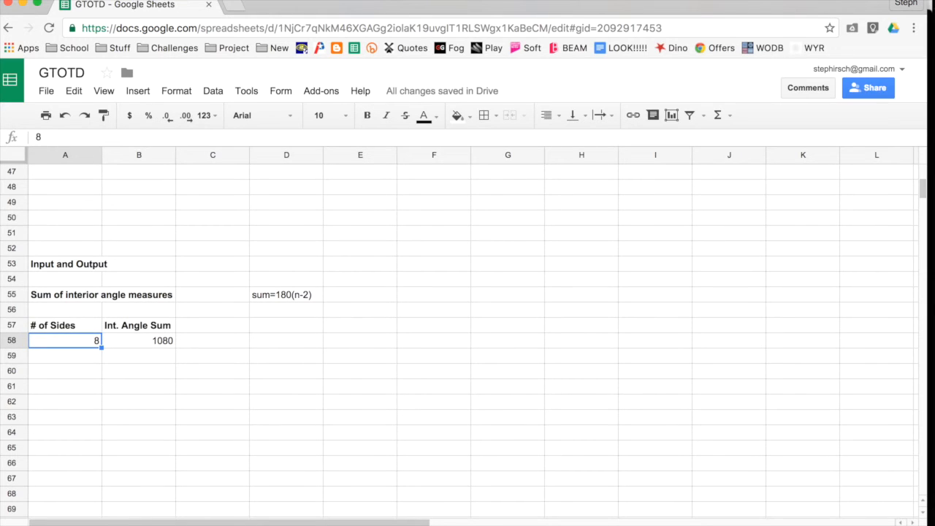
type("10")
key("Return")
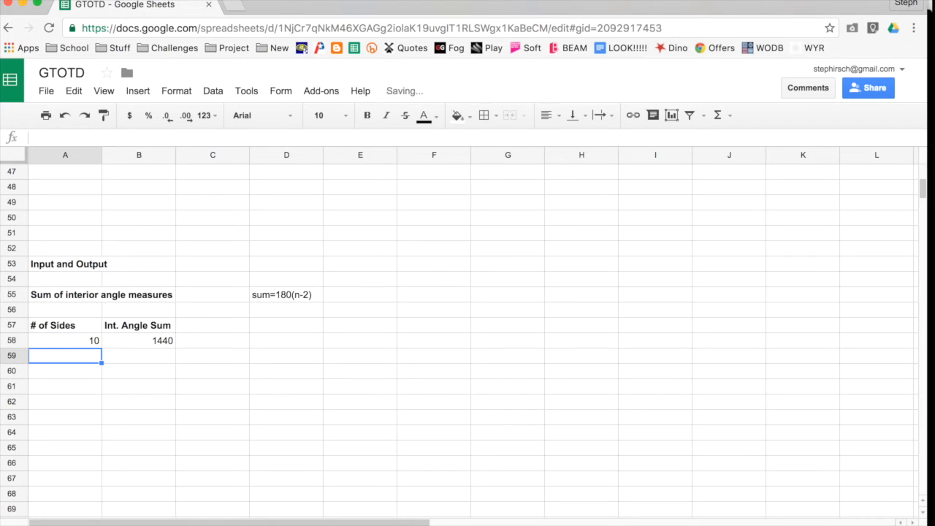
Add the bold column header Each Angle in cell C57, beside Int. Angle Sum.
key("Up")
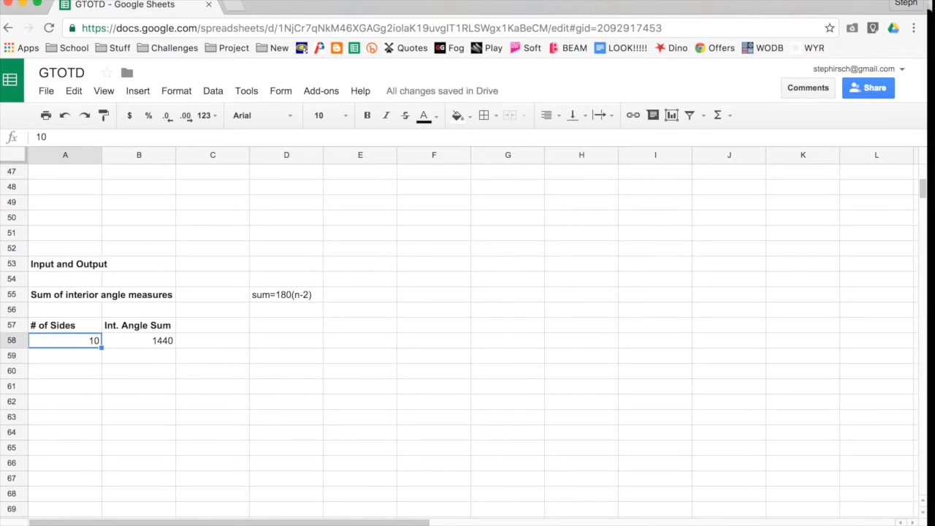
key("Right")
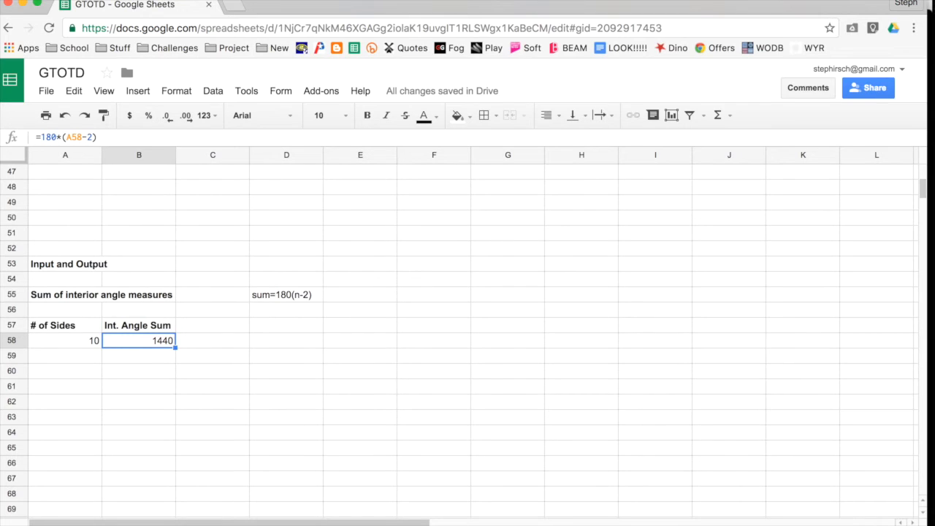
key("Right")
key("Up")
type("E")
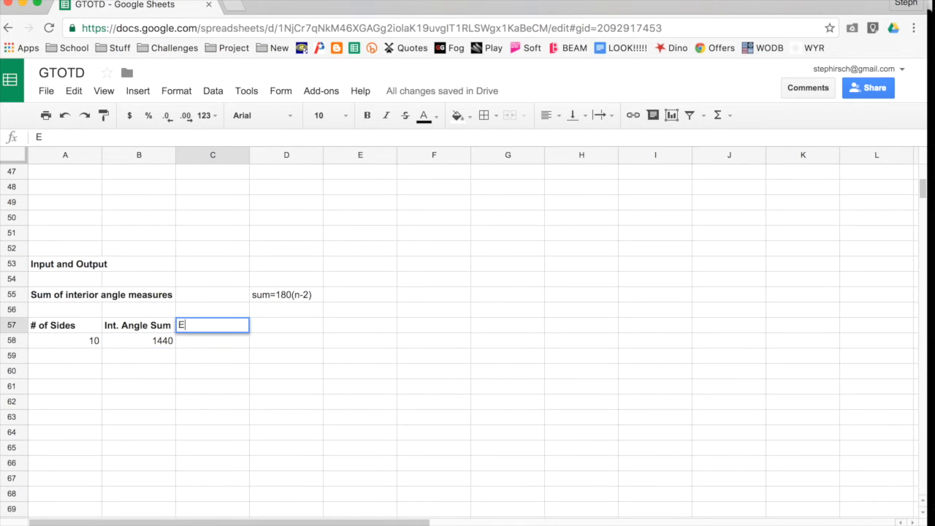
type("ach Angle")
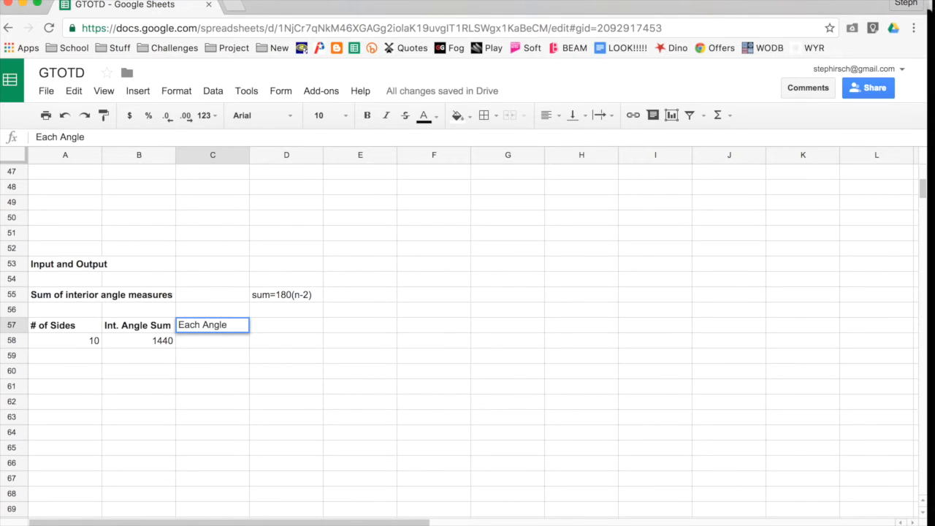
key("Return")
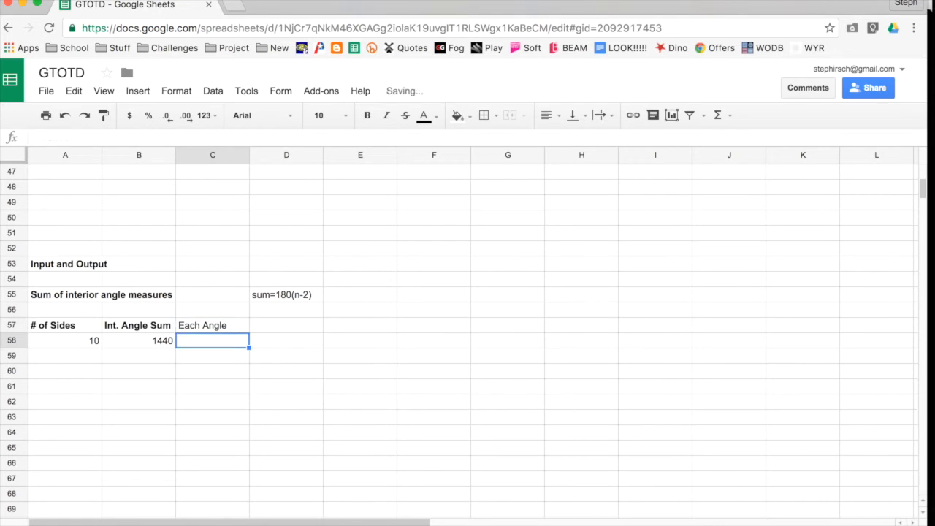
left_click(185, 325)
left_click(368, 116)
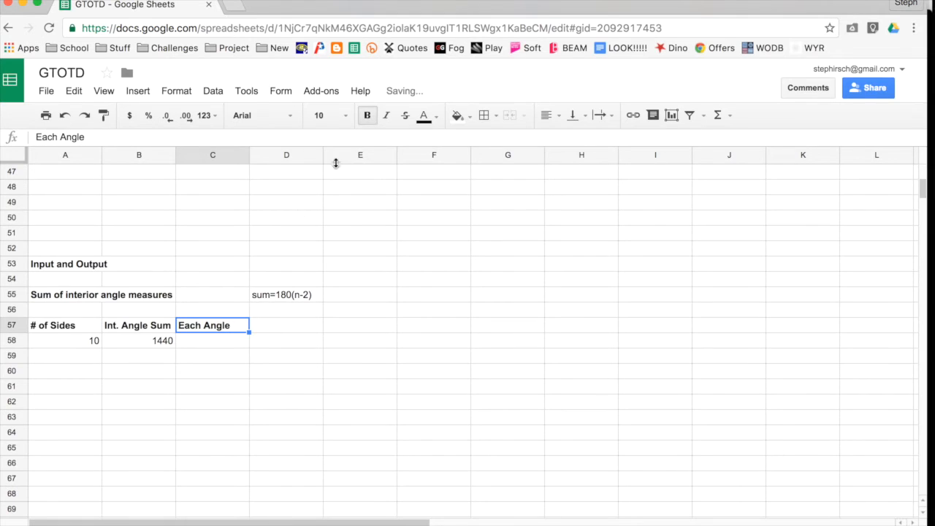
Set the number of sides in cell A58 back to 3.
left_click(212, 342)
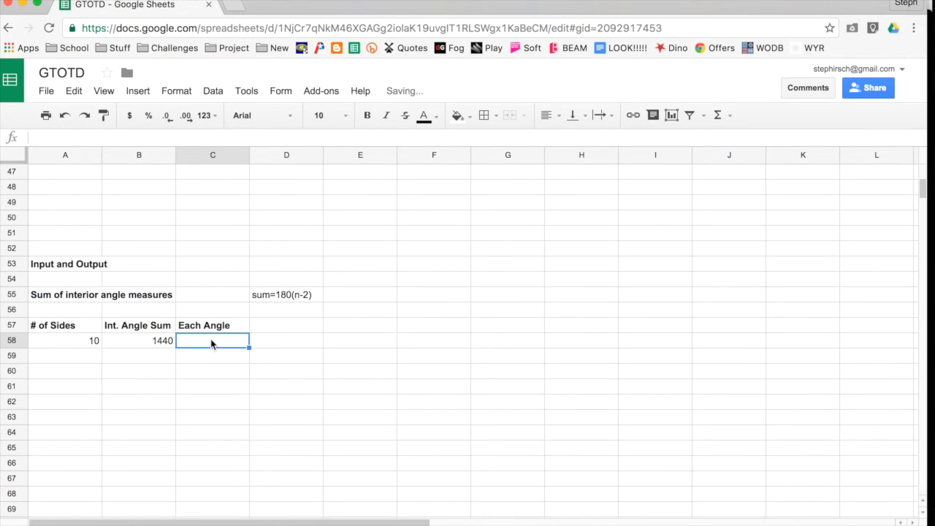
left_click(86, 346)
type("3")
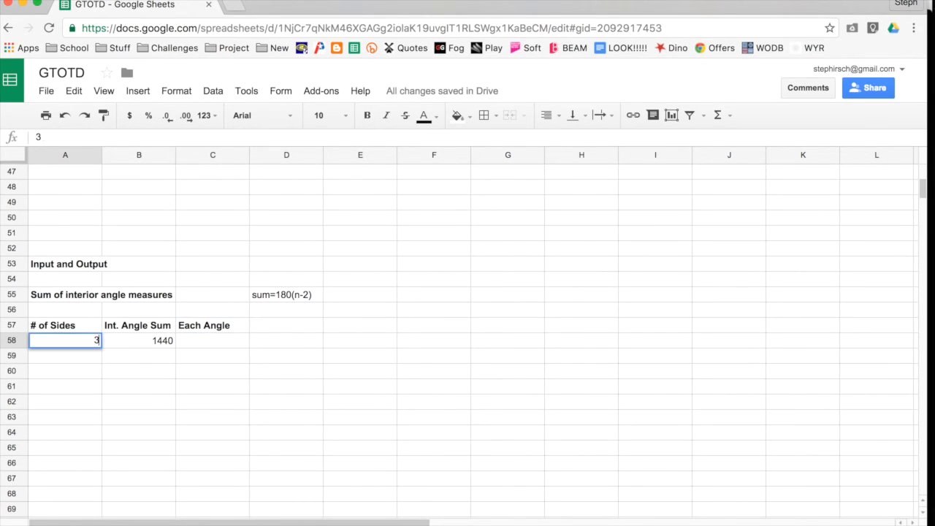
key("Return")
key("Up")
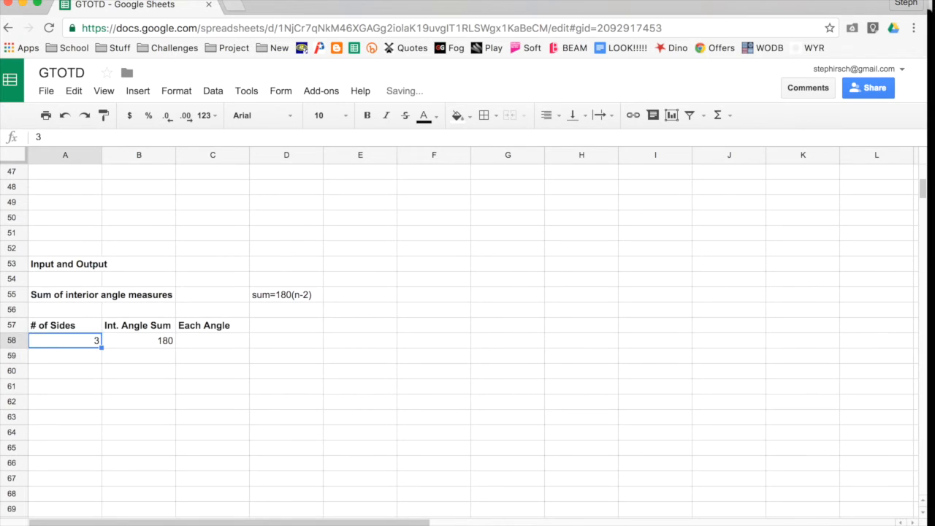
Enter the formula =B58/A58 in cell C58 to calculate each angle from the angle sum and number of sides.
key("Right")
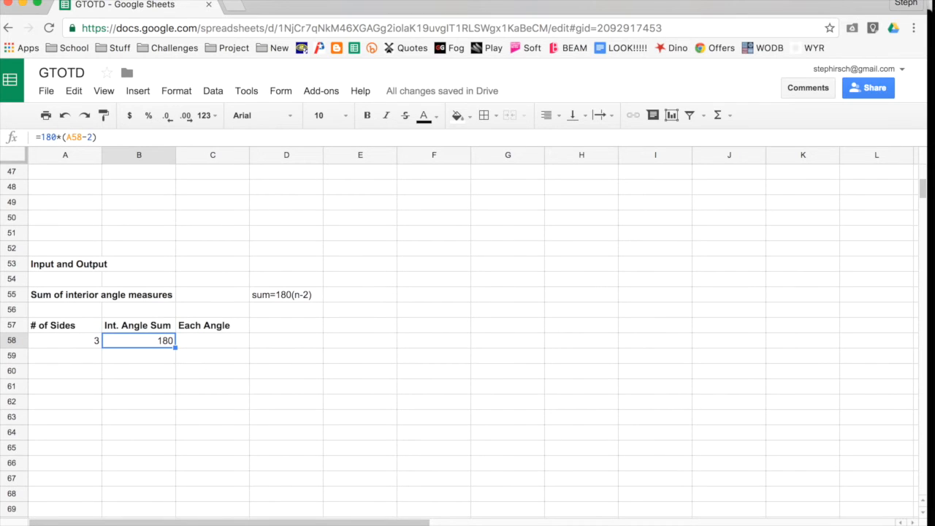
key("Right")
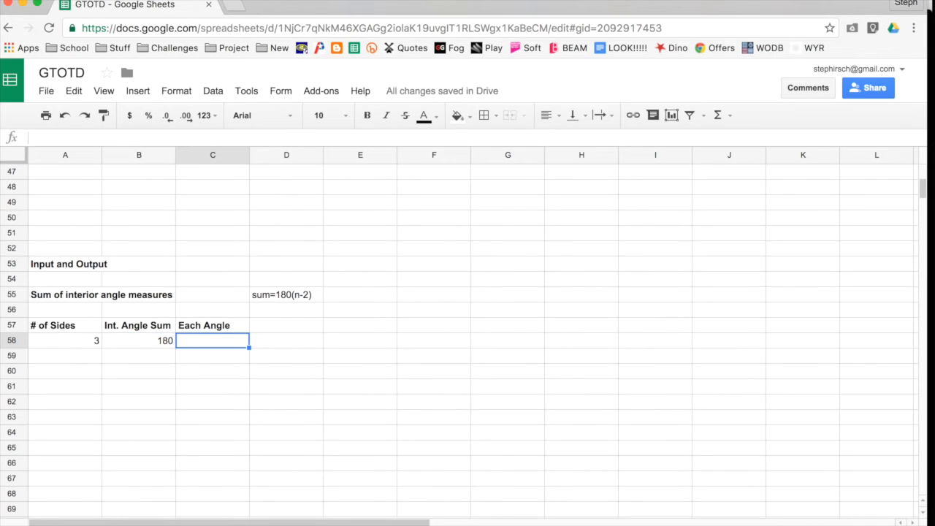
type("=")
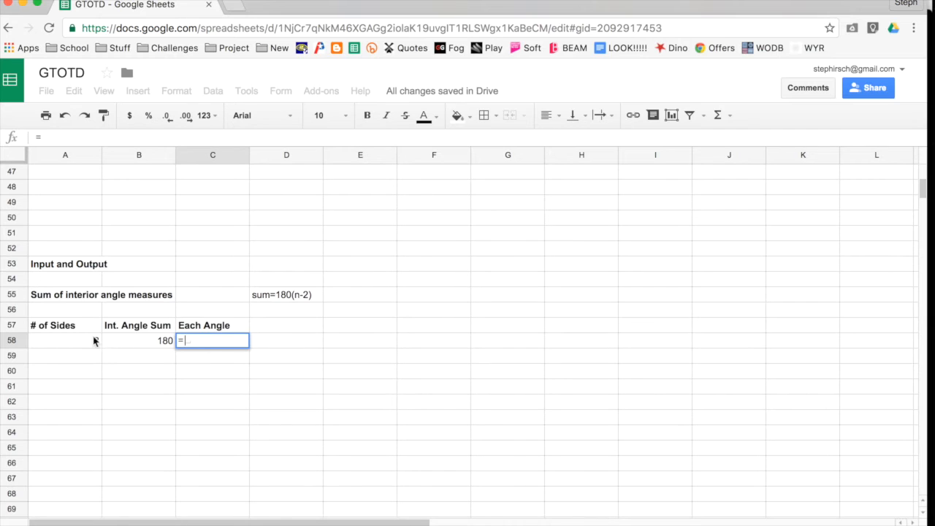
left_click(123, 342)
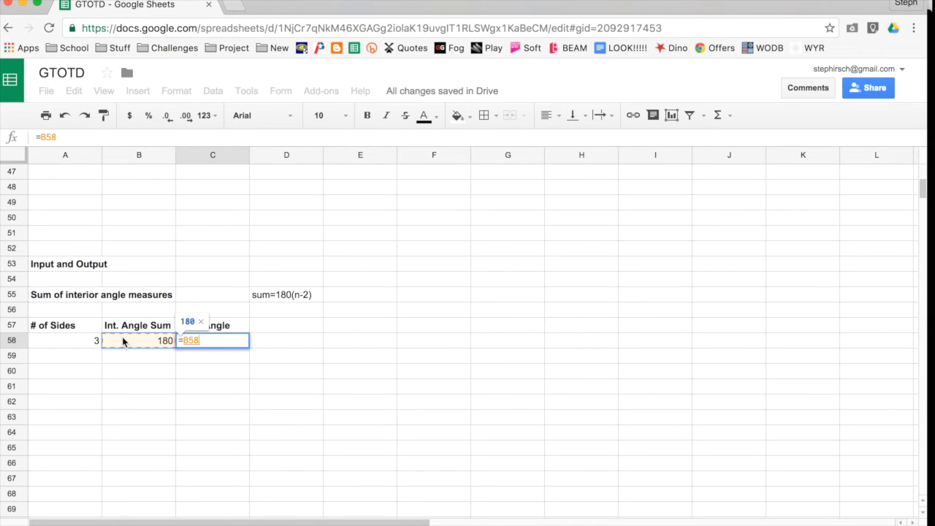
type("/")
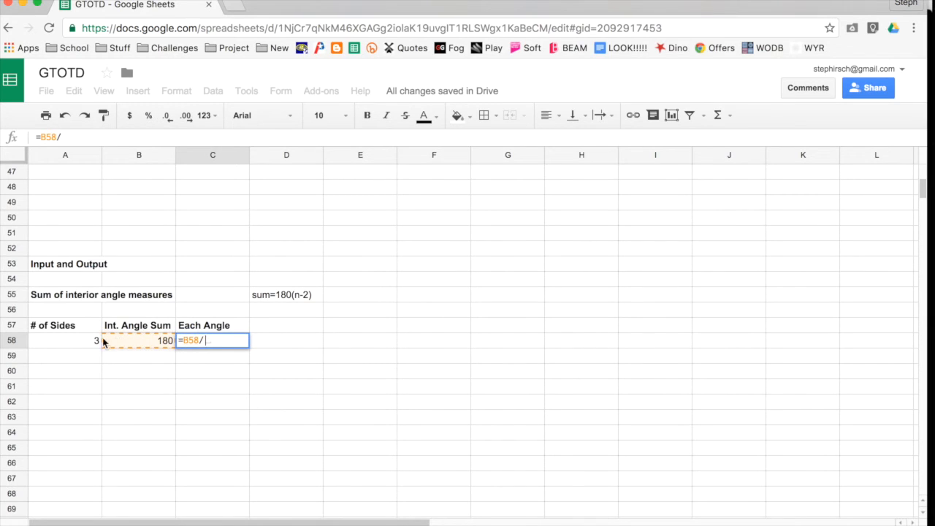
left_click(71, 340)
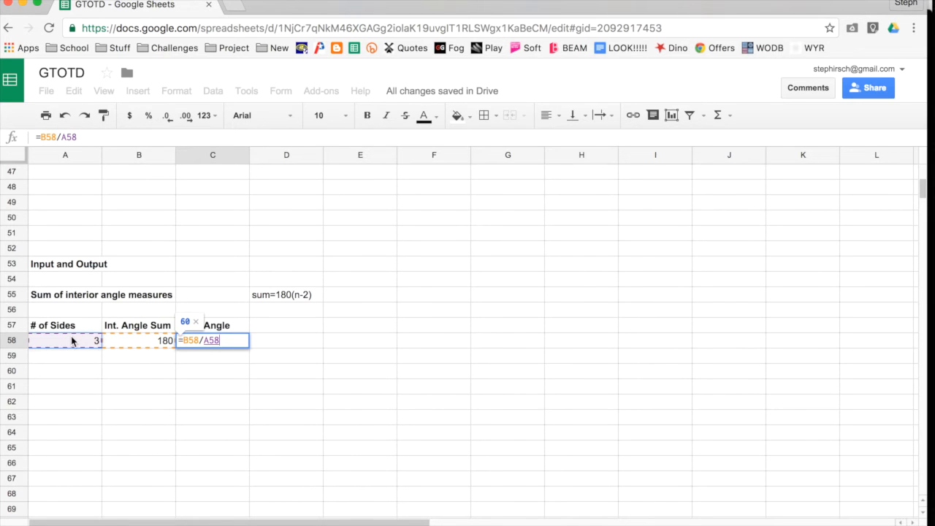
key("Return")
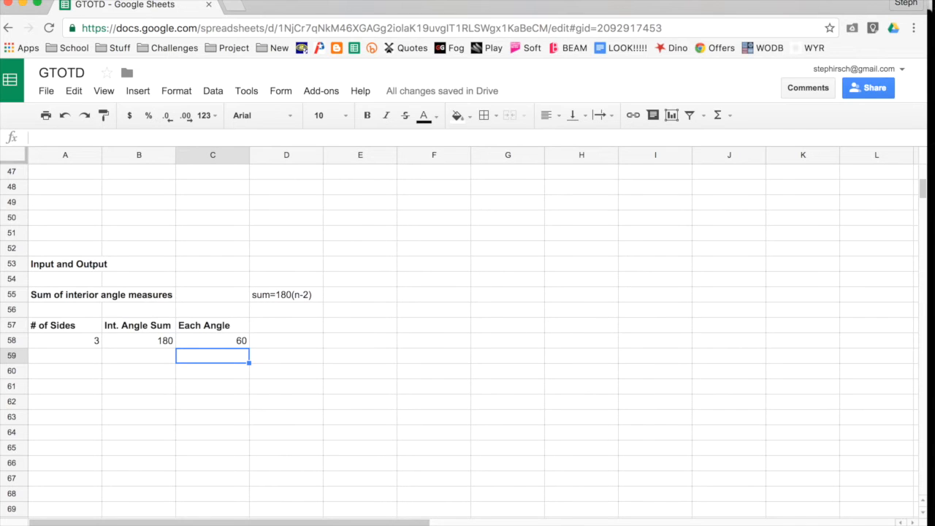
Set the number of sides in cell A58 to 5 and check the formulas in B58 and C58.
key("Left")
key("Left")
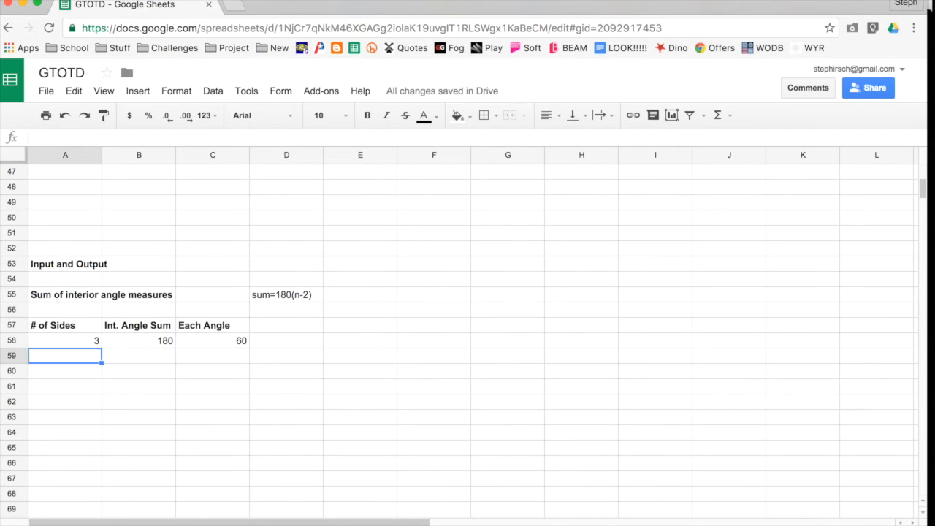
key("Up")
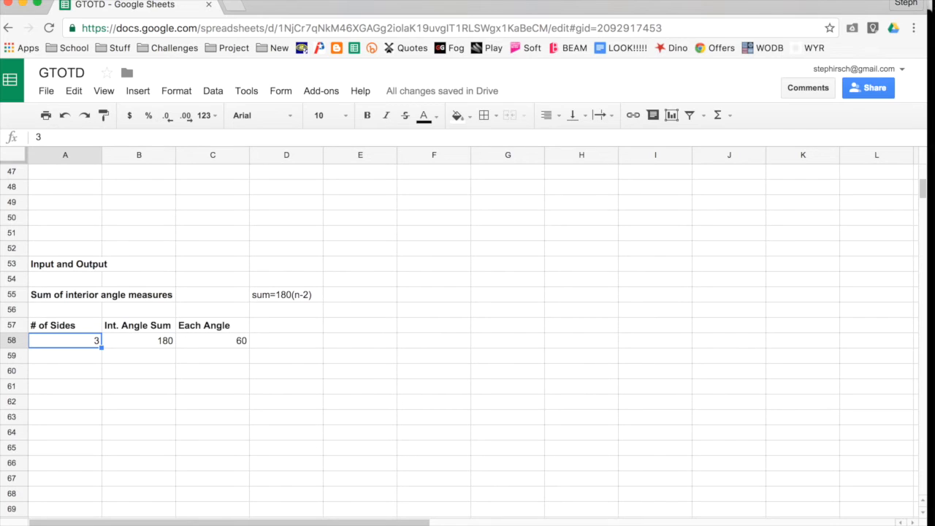
type("5")
key("Return")
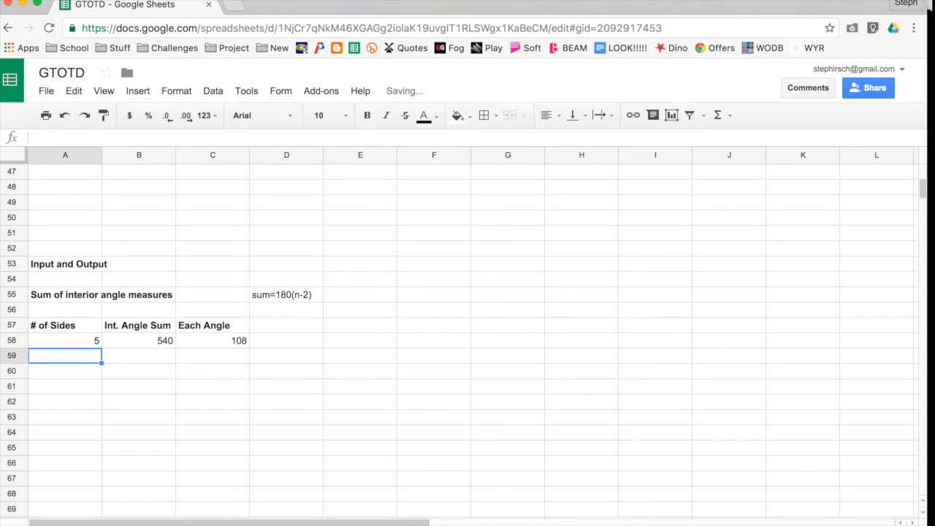
key("Right")
key("Up")
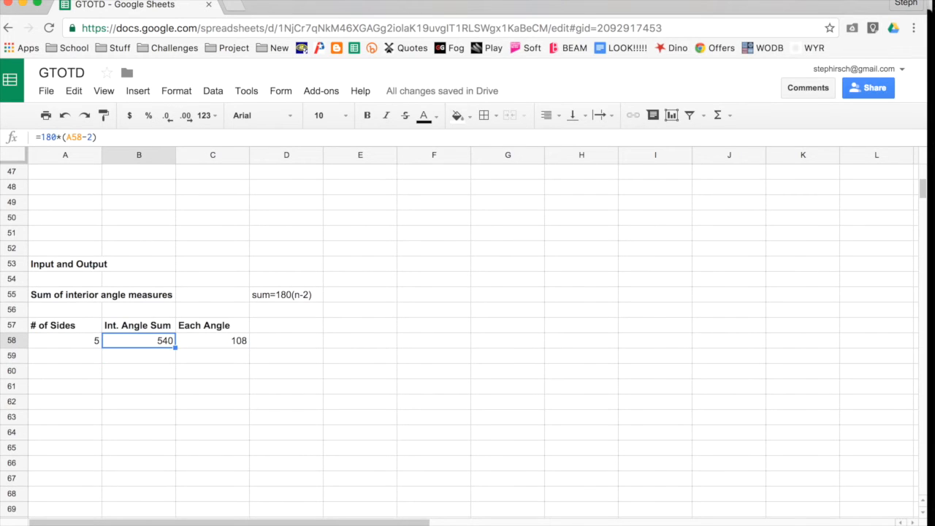
key("Right")
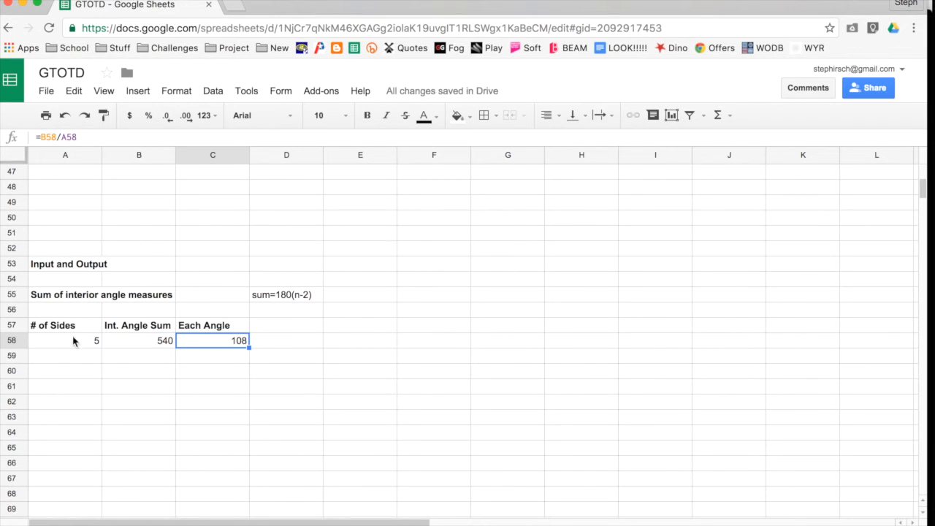
double_click(188, 357)
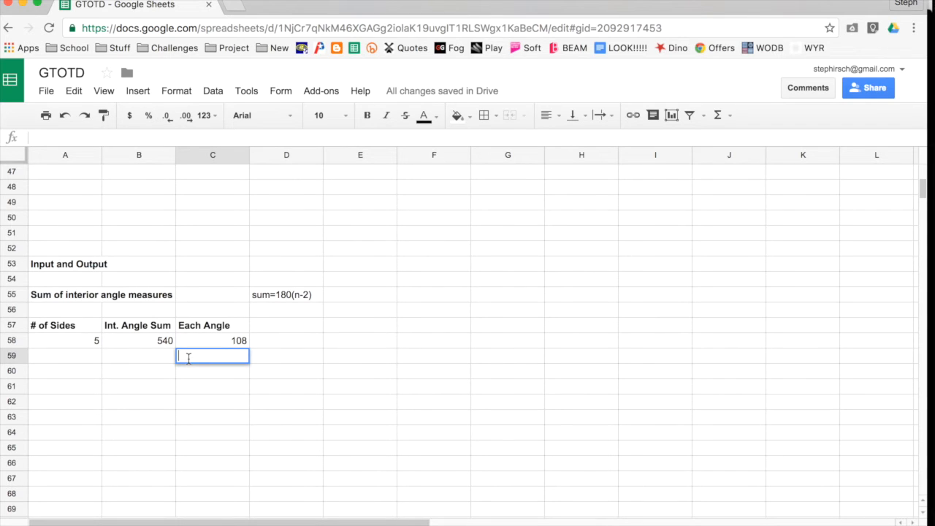
type("=")
left_click(154, 348)
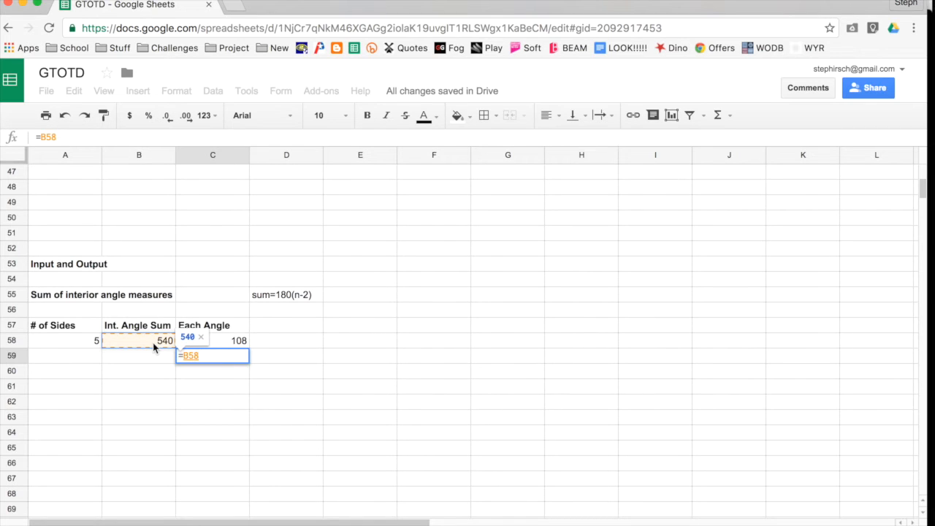
key("BackSpace")
key("BackSpace")
key("BackSpace")
key("BackSpace")
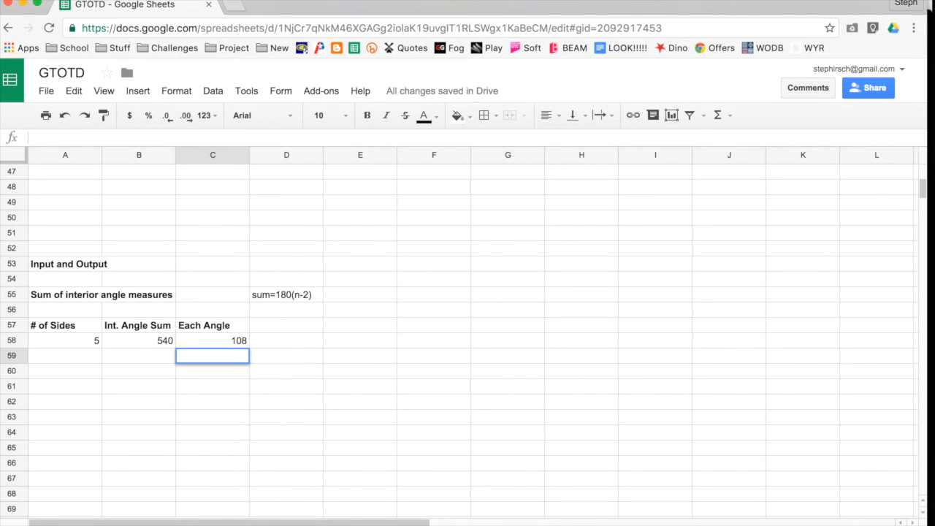
key("Return")
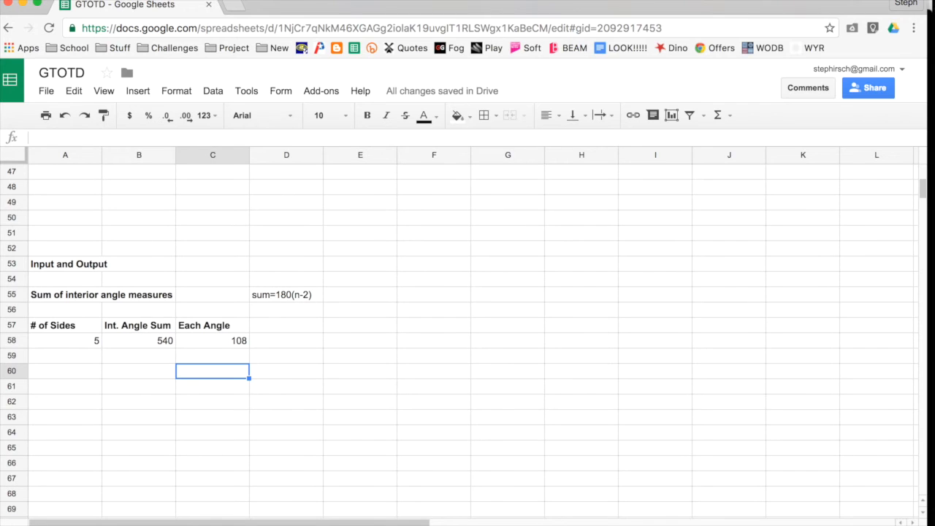
Examine the inventory table under Math Opps vs Functions and Using Ranges, looking over the items, unit prices, quantities and cost column.
scroll(118, 342, "down", 10)
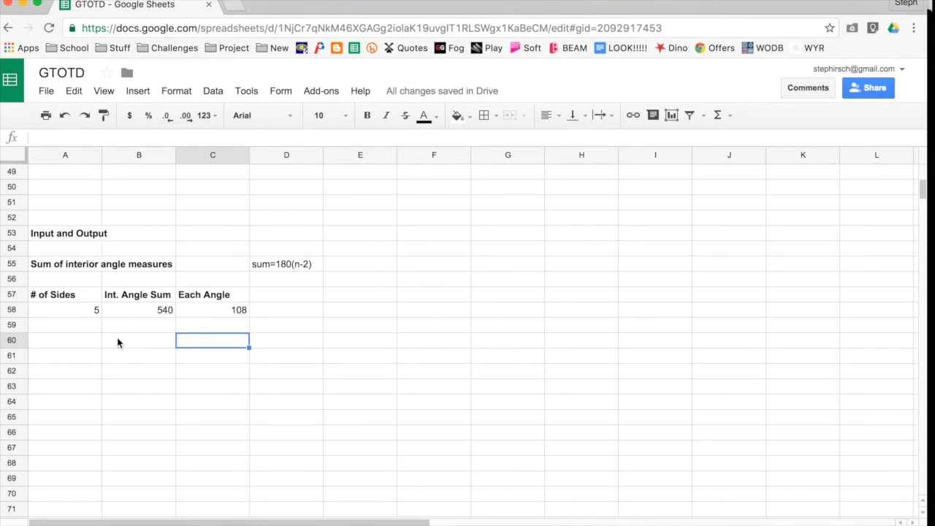
scroll(118, 343, "down", 5)
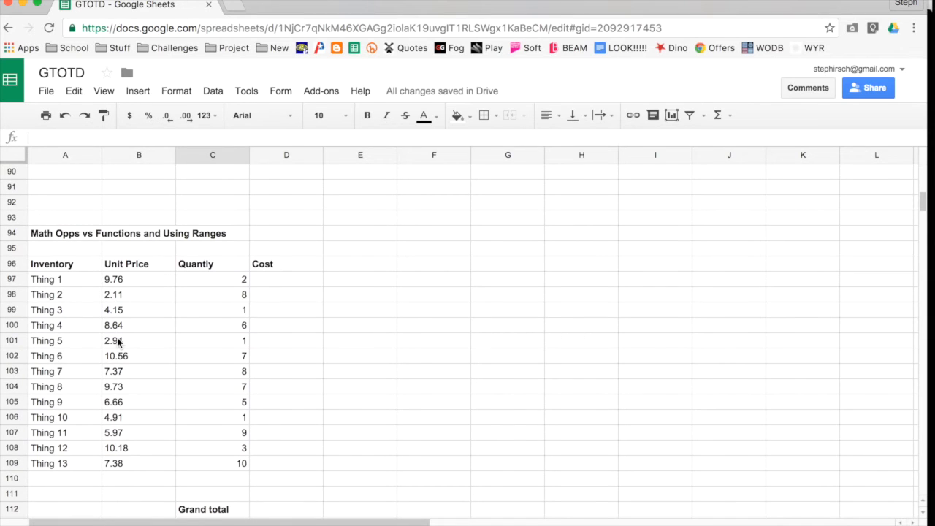
left_click_drag(78, 285, 66, 460)
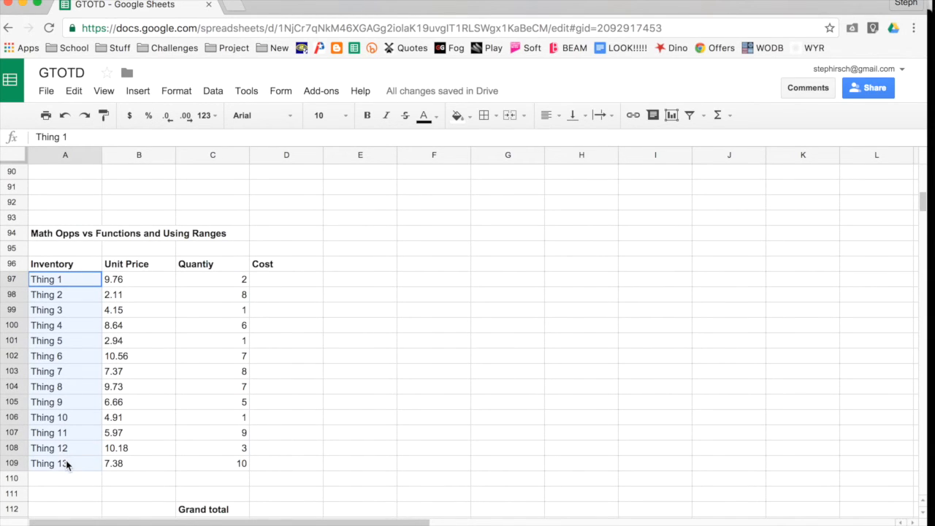
left_click(142, 285)
left_click(192, 282)
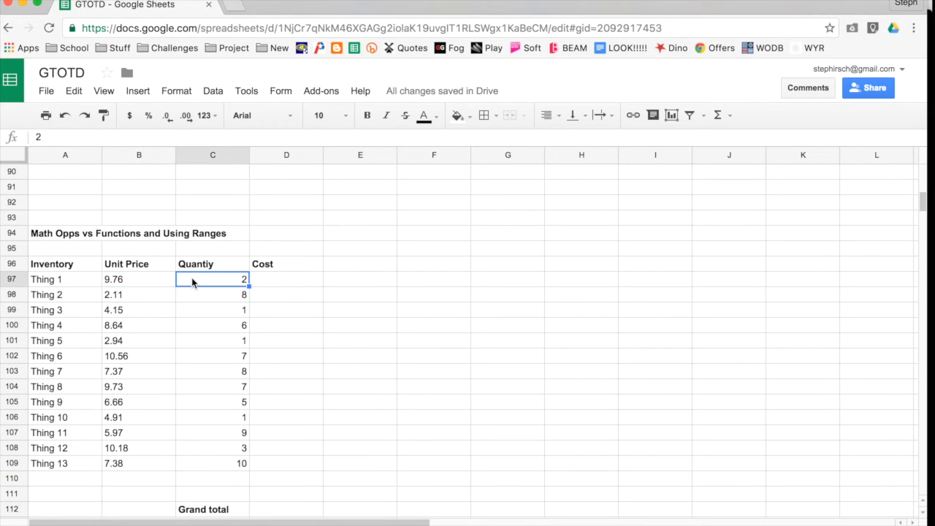
left_click(271, 282)
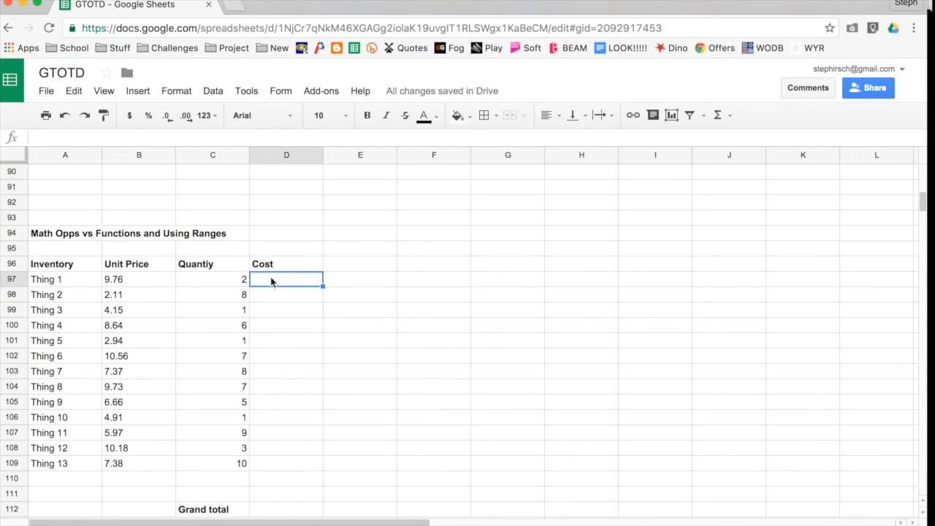
left_click(152, 277)
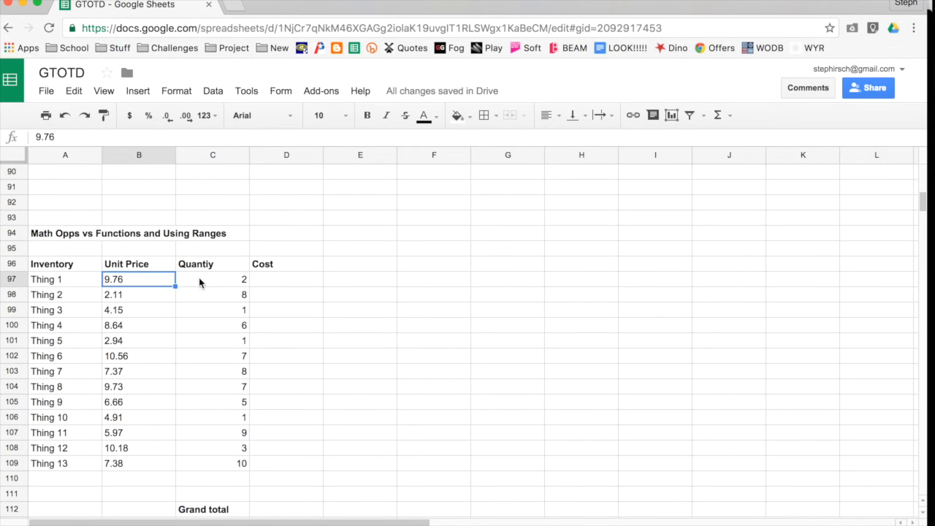
left_click(200, 284)
Enter the formula =B97*C97 in cell D97 to calculate the cost of Thing 1 from its unit price and quantity.
left_click(257, 283)
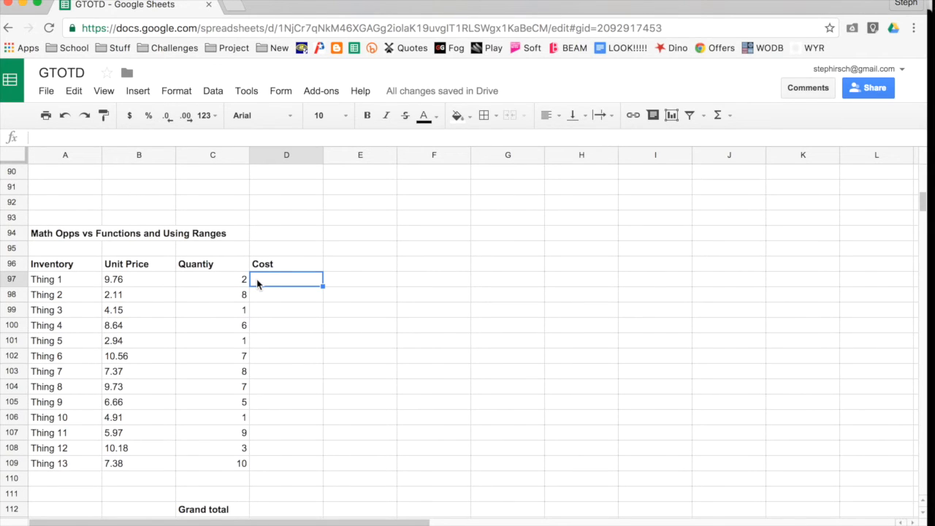
type("=")
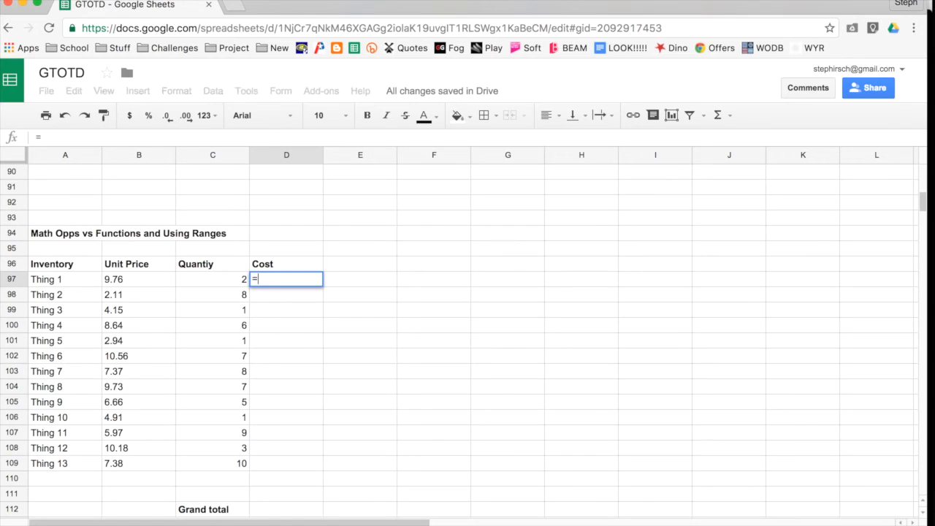
left_click(154, 280)
type("*")
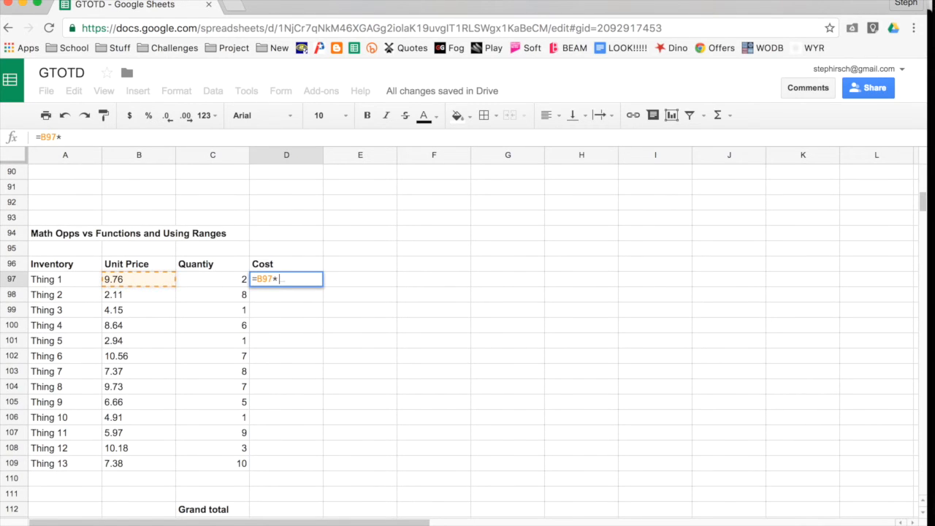
left_click(199, 279)
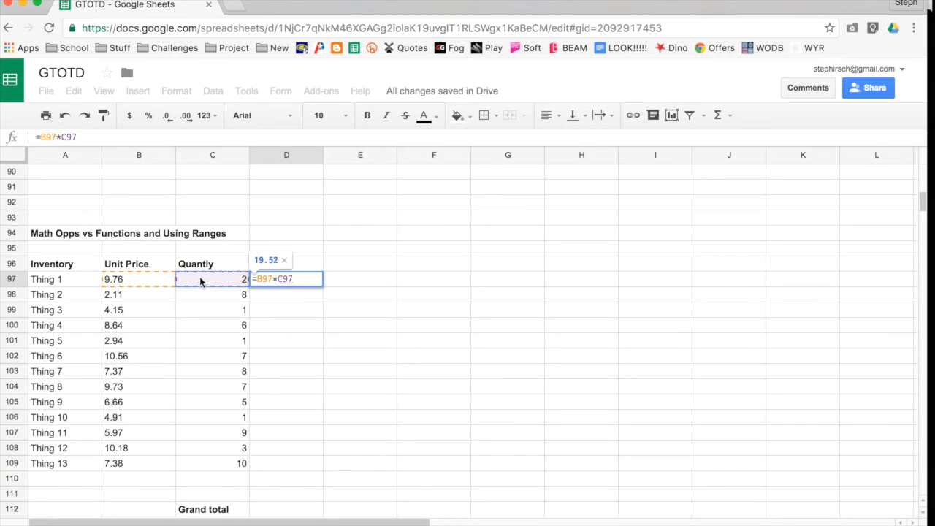
key("Return")
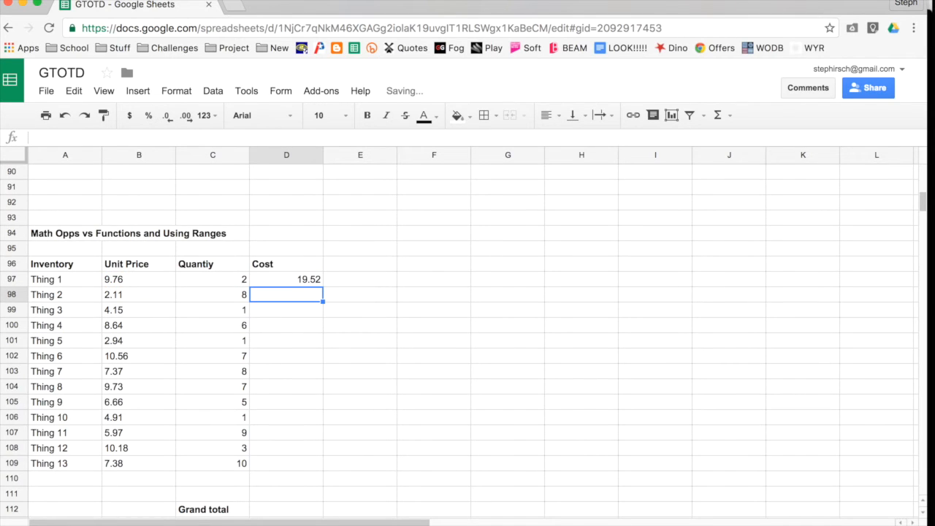
Fill the cost formula from D97 down through D109 and check the copied formulas in the rows for Thing 8 to Thing 13.
left_click(260, 282)
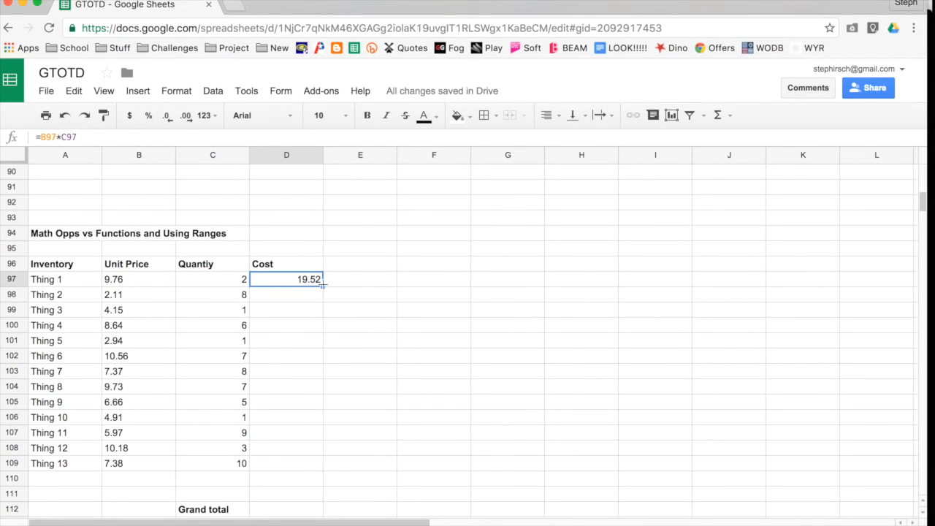
left_click_drag(323, 285, 328, 465)
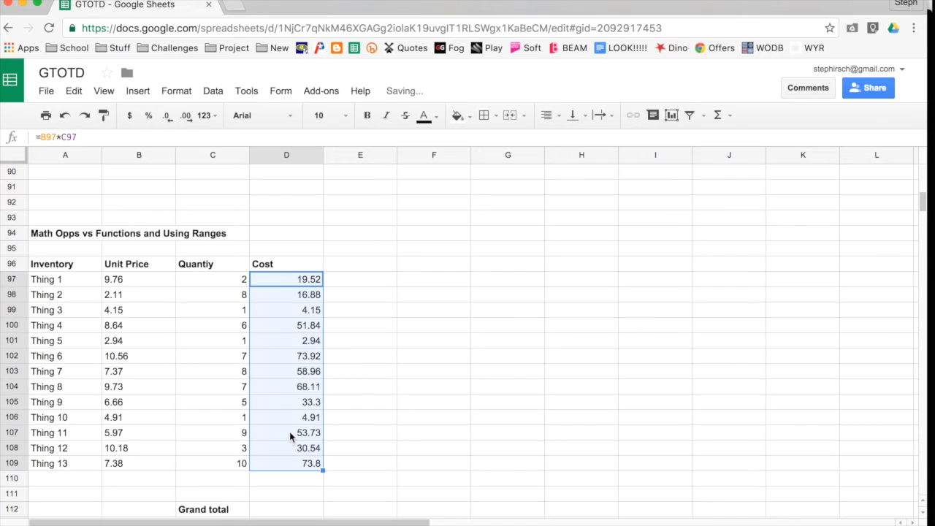
scroll(289, 431, "down", 2)
left_click(296, 356)
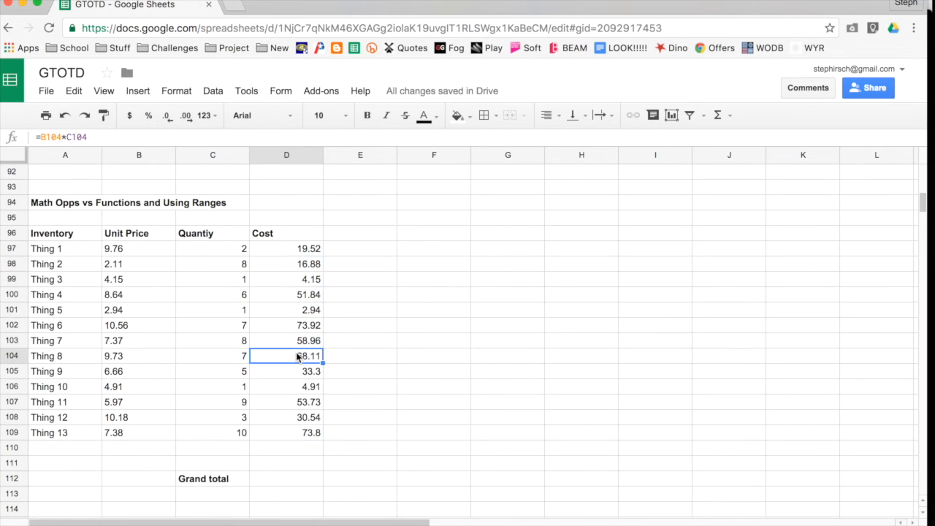
left_click(297, 371)
left_click(292, 389)
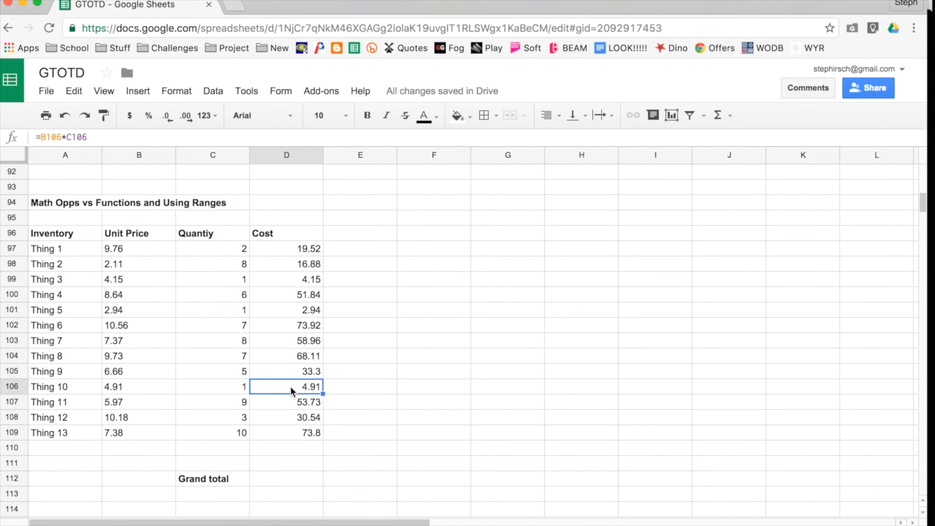
left_click(291, 403)
left_click(288, 418)
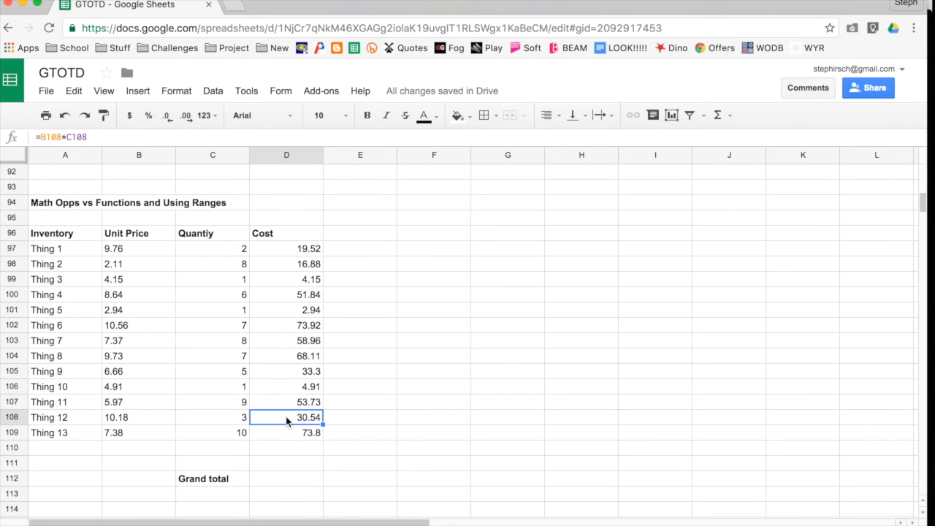
left_click(288, 434)
Enter the formula =sum(D97:D109) in cell D112 to calculate the grand total of the Cost column.
left_click(276, 477)
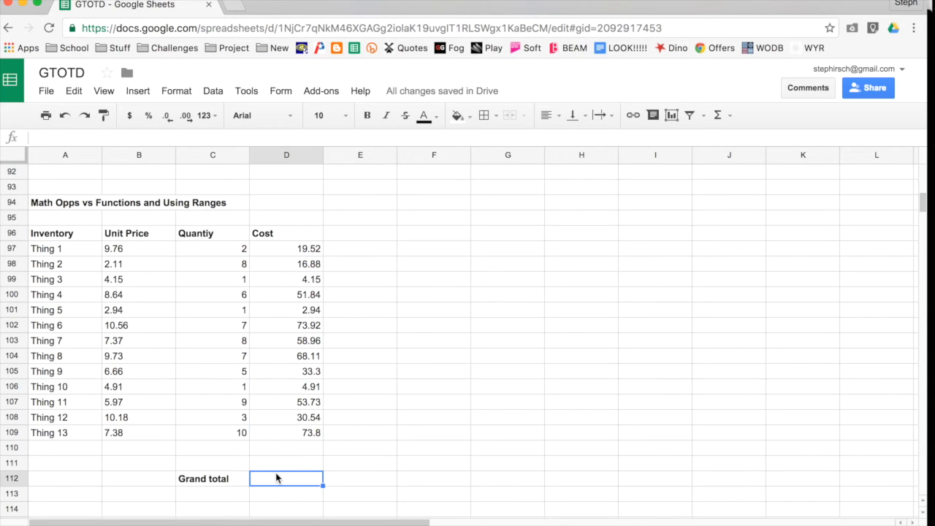
left_click_drag(309, 249, 306, 427)
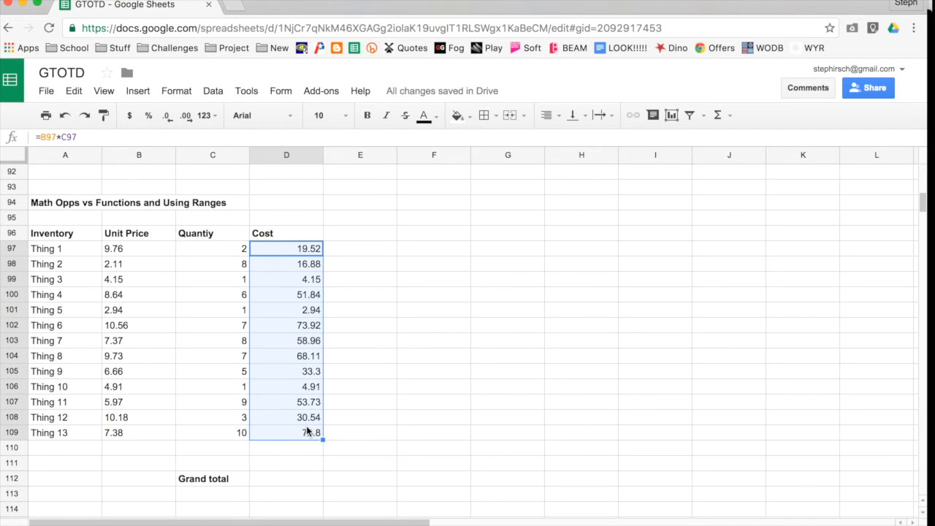
left_click(284, 479)
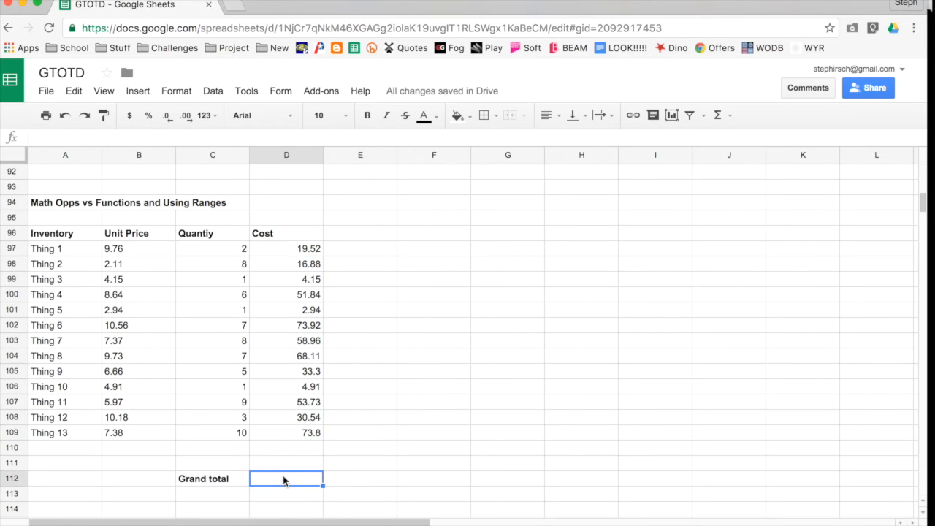
scroll(284, 480, "down", 3)
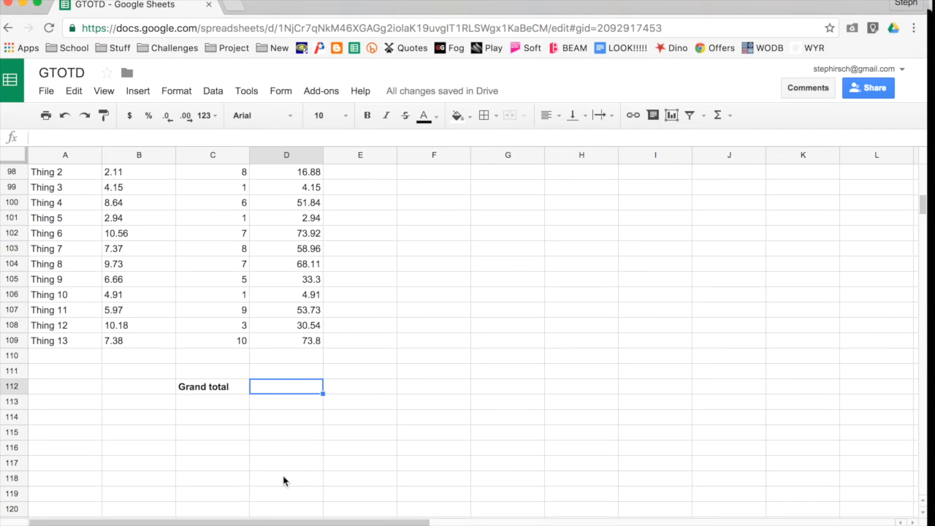
type("=")
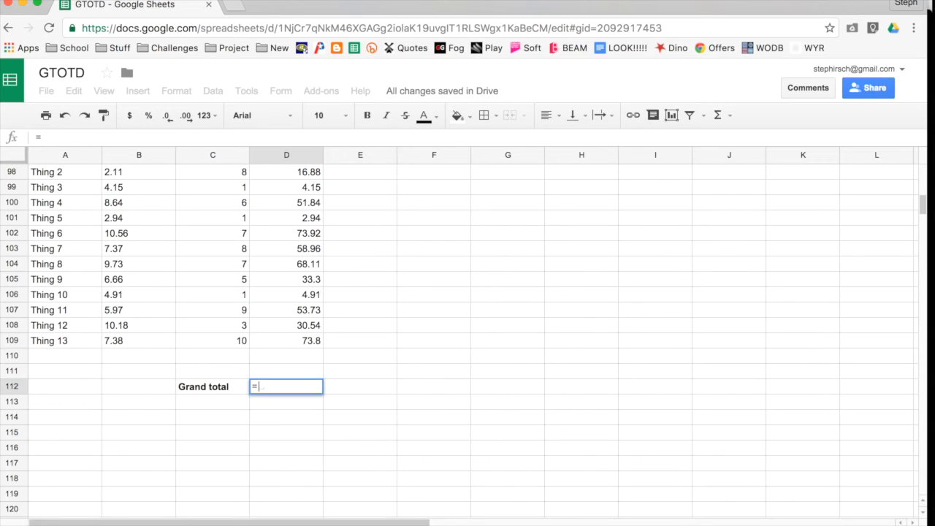
type("s")
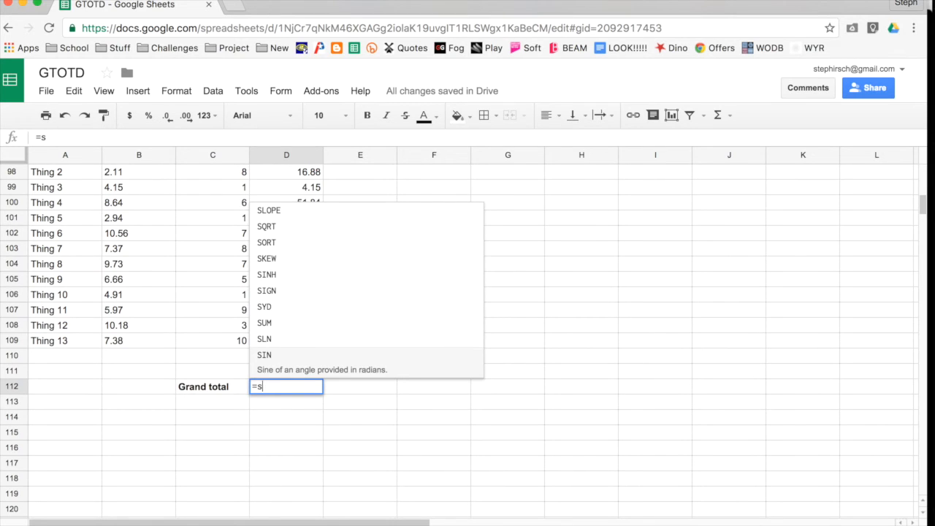
type("um")
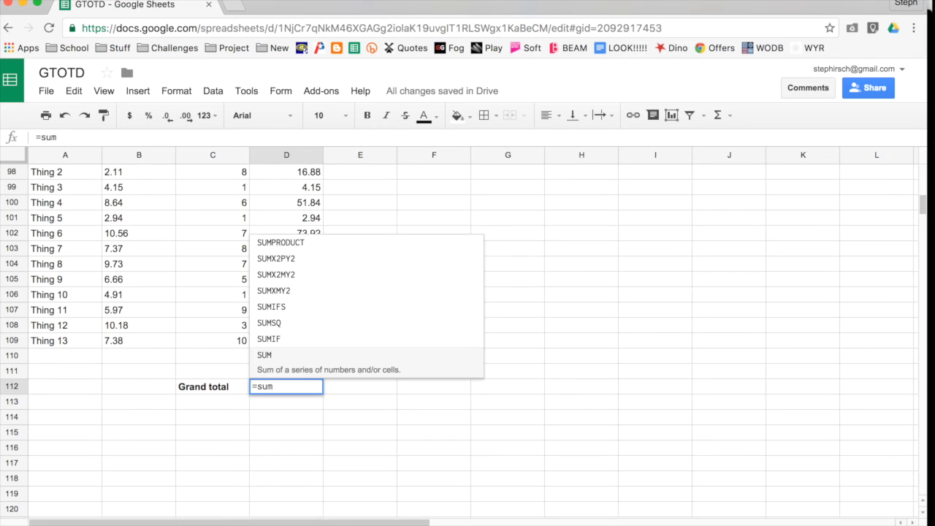
type("(")
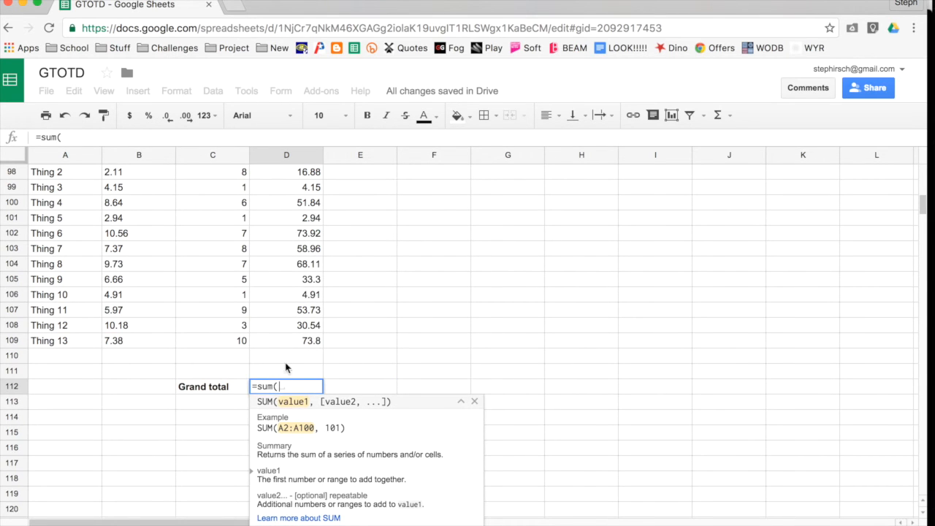
scroll(289, 356, "up", 1)
scroll(289, 355, "down", 1)
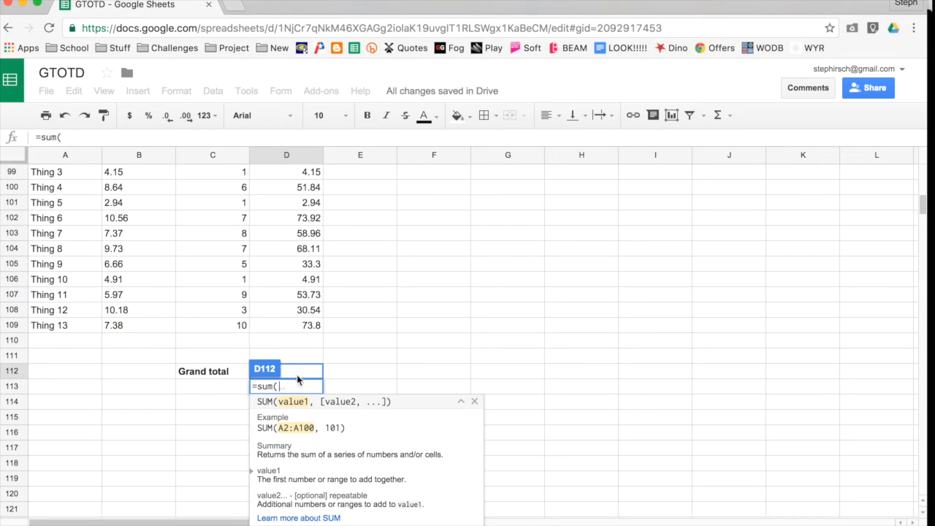
scroll(305, 334, "up", 3)
left_click_drag(307, 218, 300, 410)
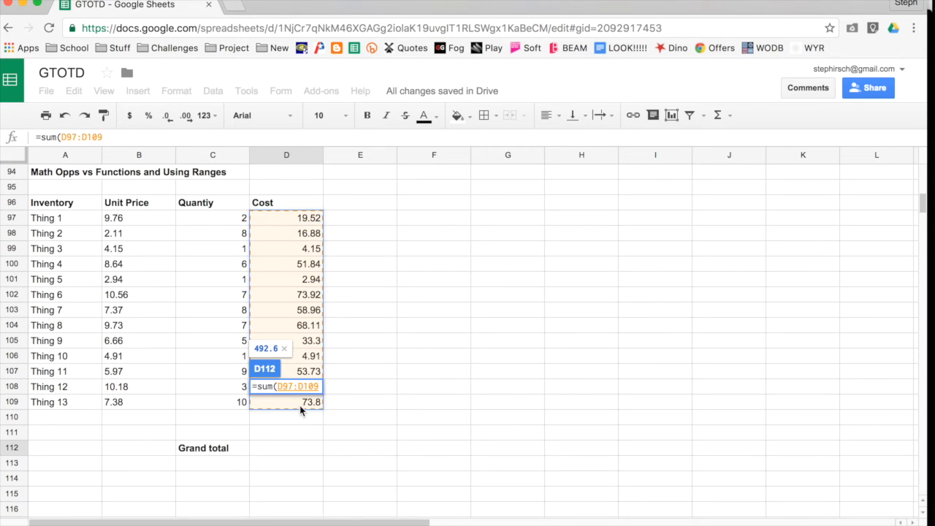
key("Return")
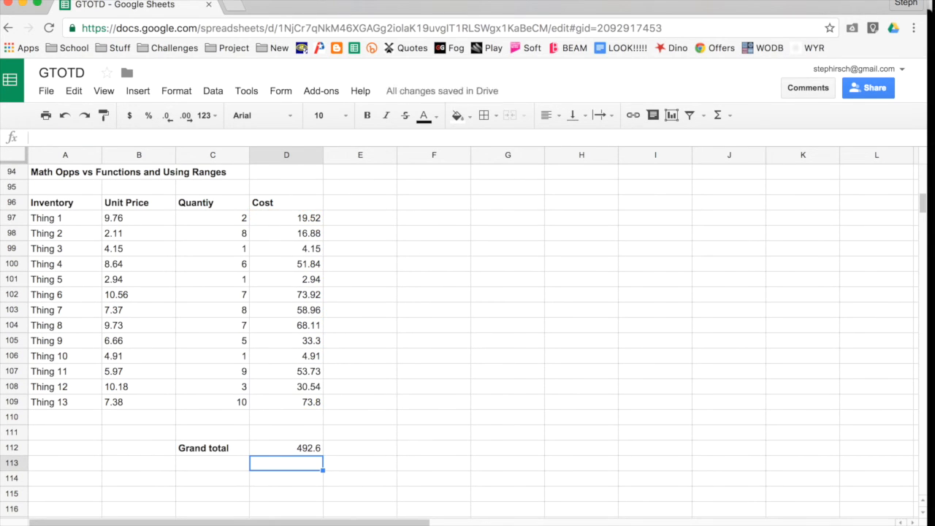
Format the grand total in D112 with two decimal places and as dollar currency.
scroll(293, 417, "down", 1)
left_click(279, 437)
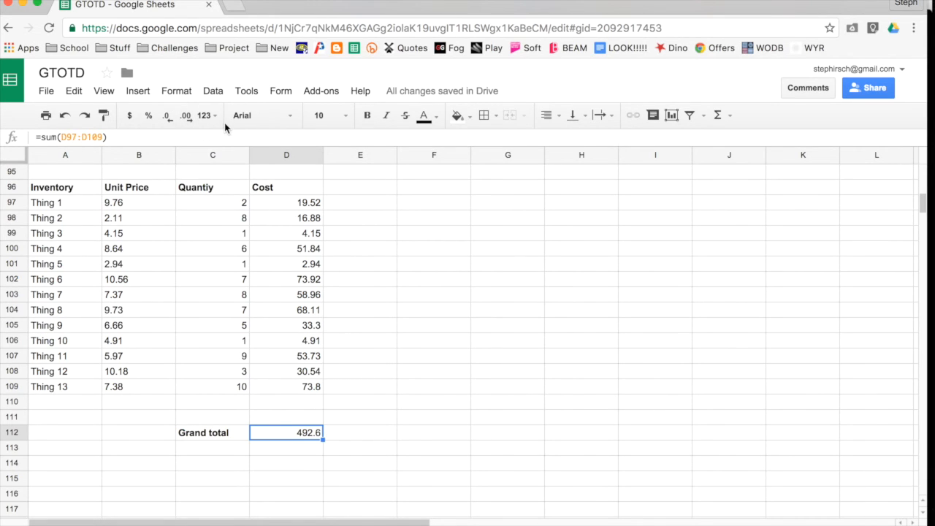
left_click(184, 118)
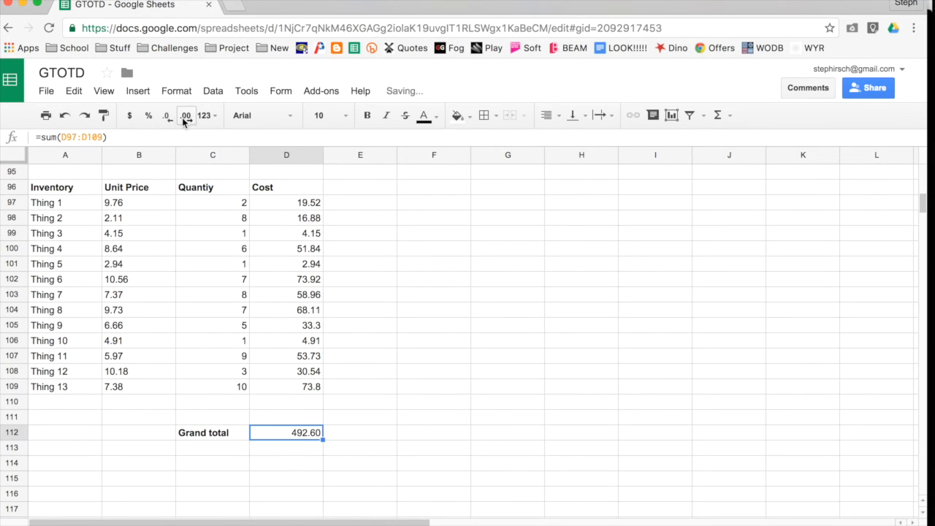
left_click(124, 124)
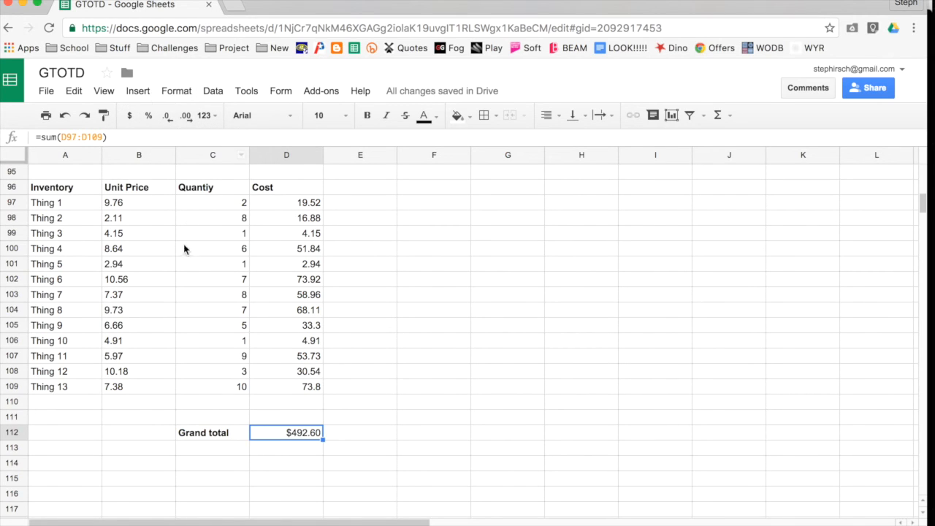
left_click(357, 403)
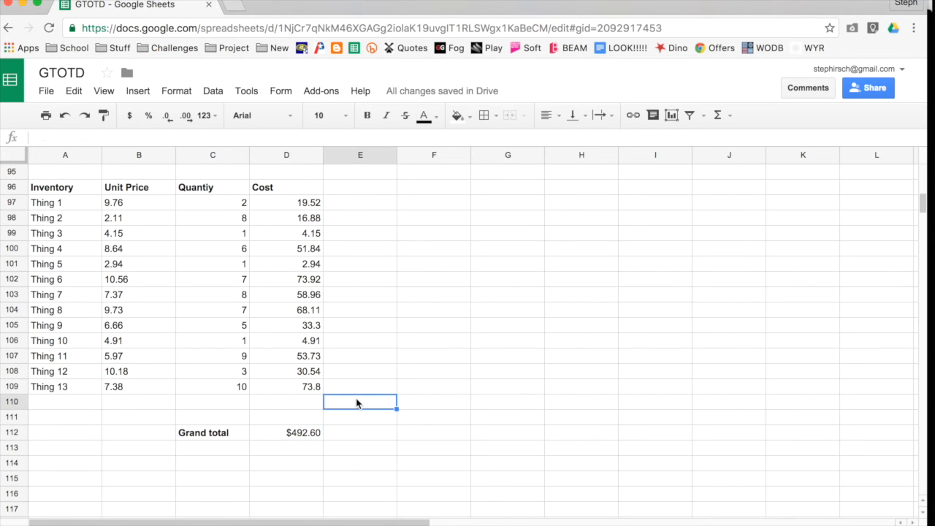
Examine the Count Function section, looking over the Name and Gender lists in rows 136 to 157 and the Male and Female headings.
scroll(357, 403, "down", 5)
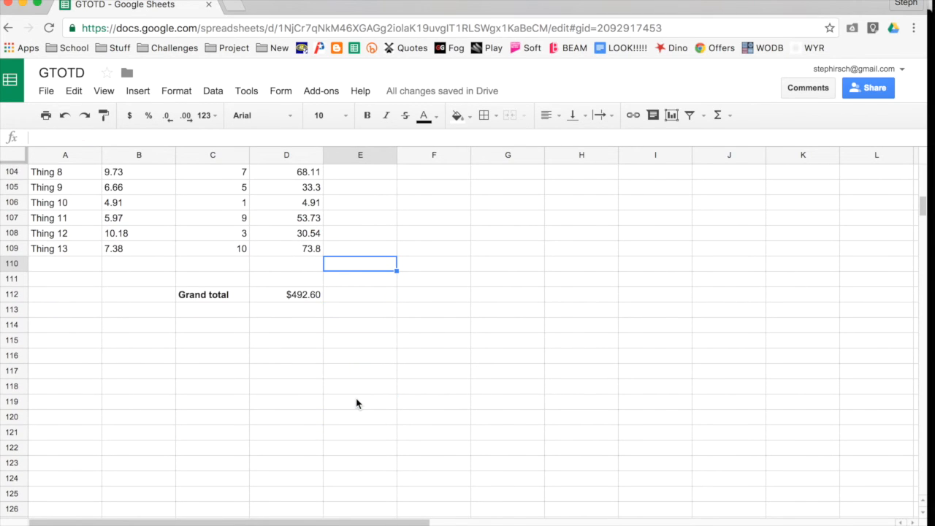
scroll(357, 403, "down", 1)
scroll(358, 403, "down", 3)
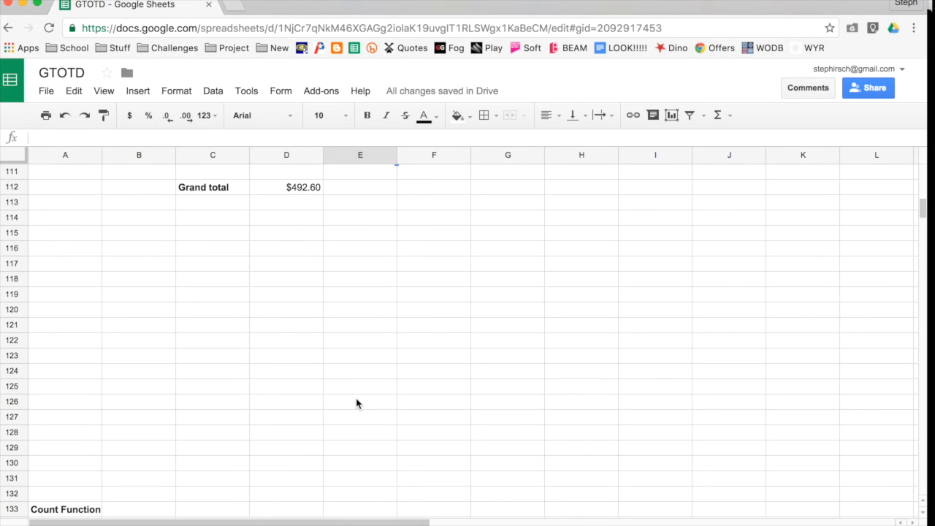
scroll(357, 403, "down", 3)
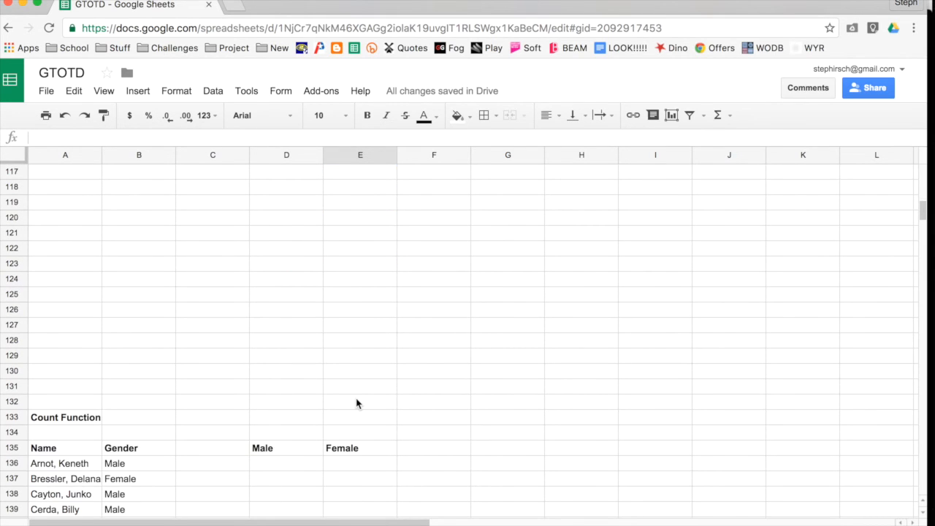
scroll(357, 403, "down", 5)
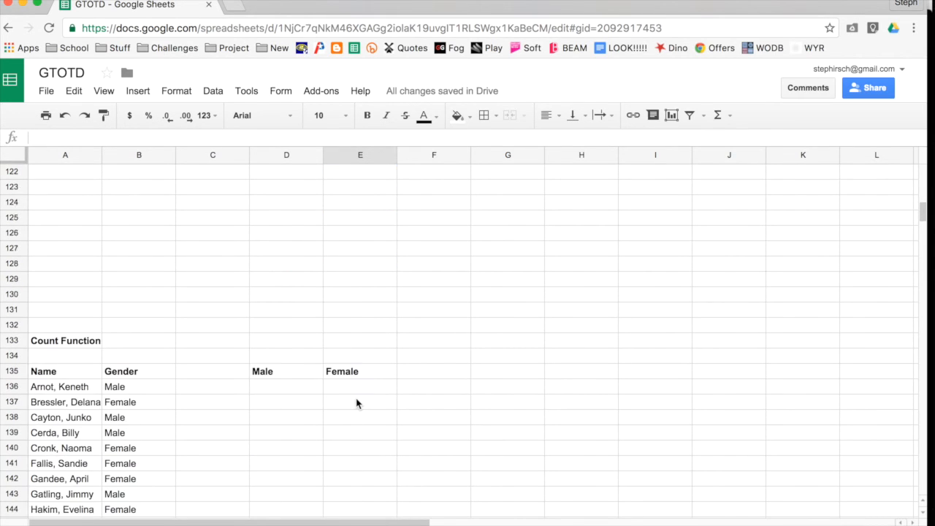
scroll(357, 403, "down", 2)
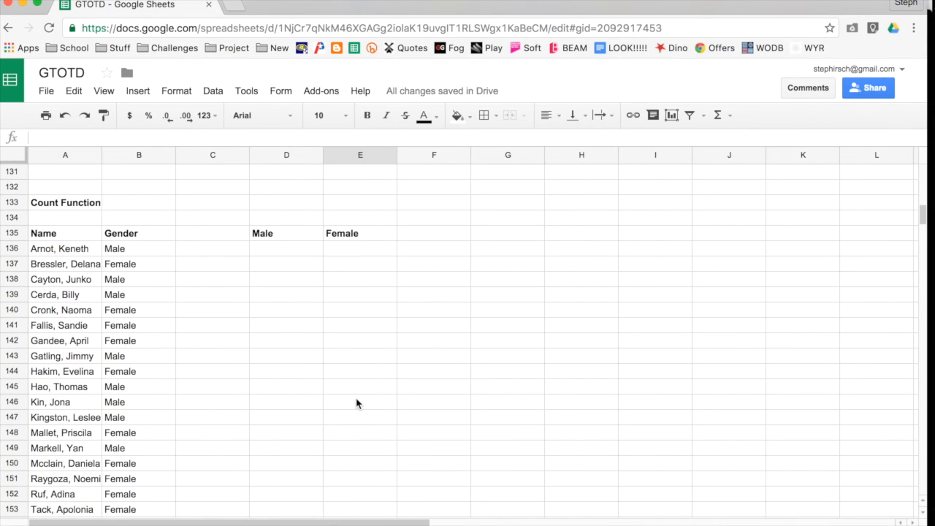
scroll(358, 403, "down", 1)
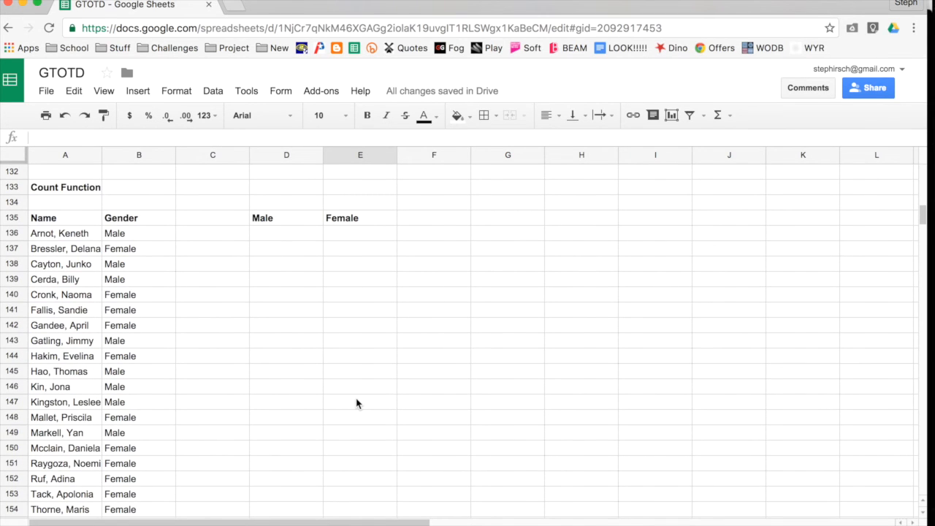
scroll(357, 403, "down", 1)
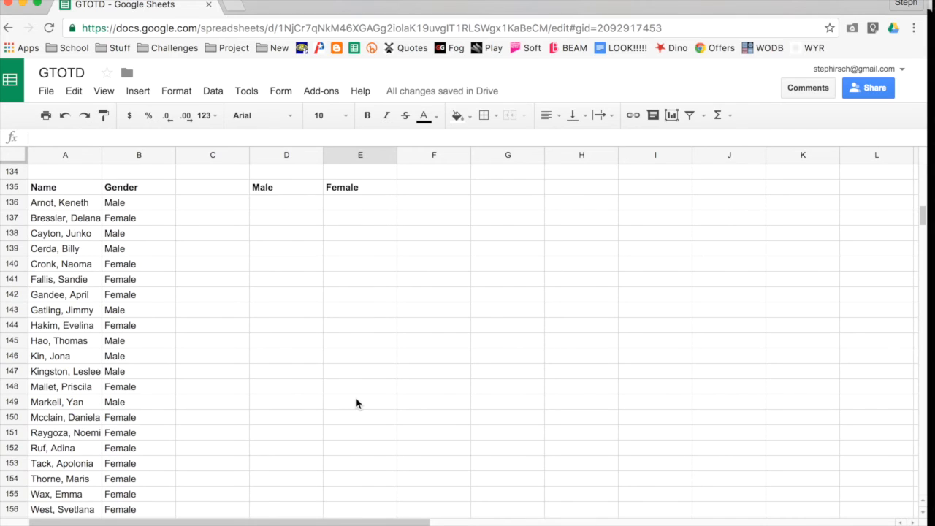
scroll(357, 403, "down", 1)
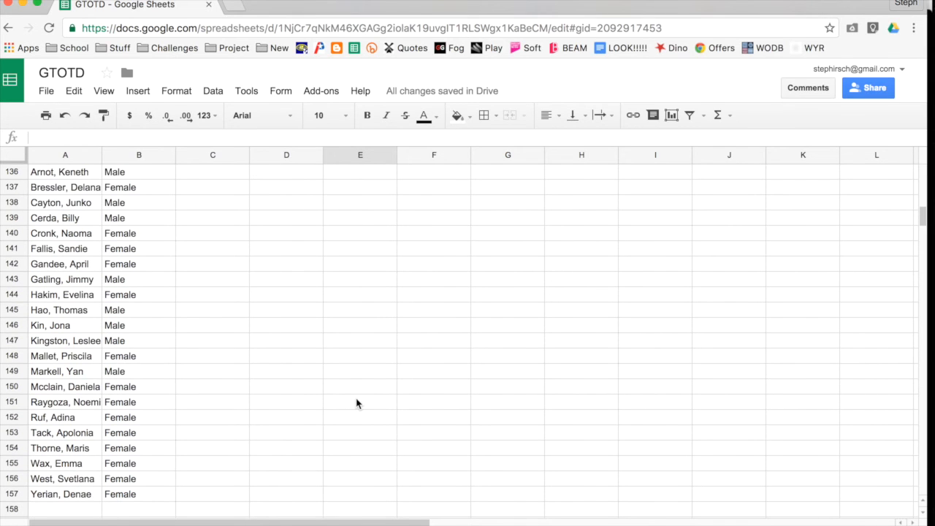
Enter the formula =COUNTIF(B136:B157,"Male") in cell D136 to count the males in the Gender column.
scroll(357, 404, "up", 1)
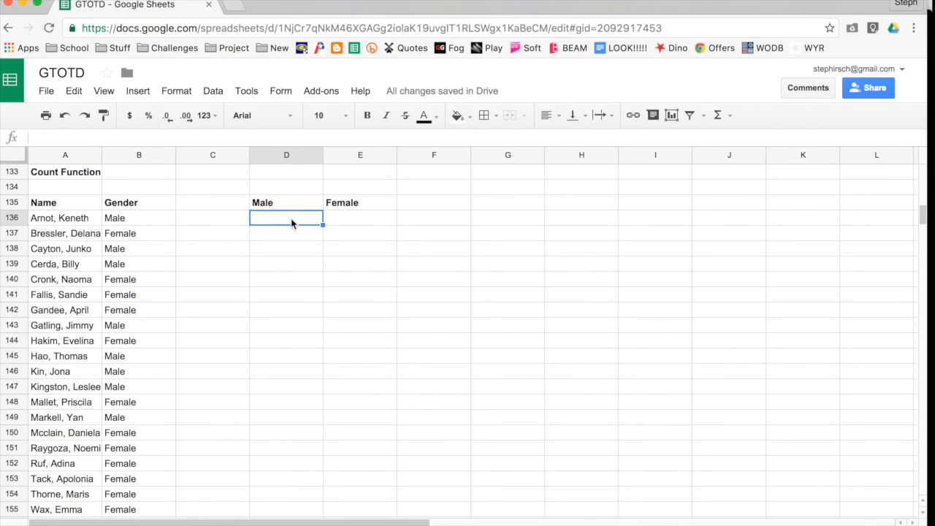
type("=")
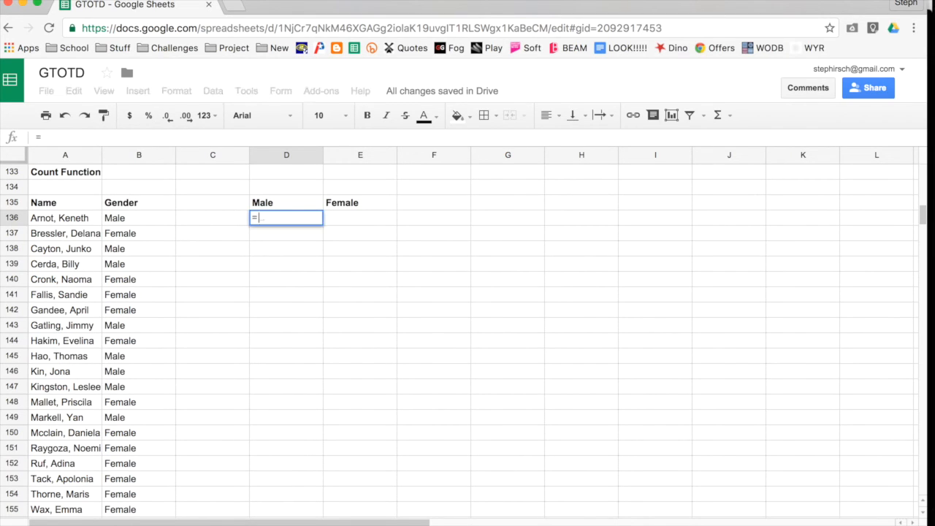
type("coun")
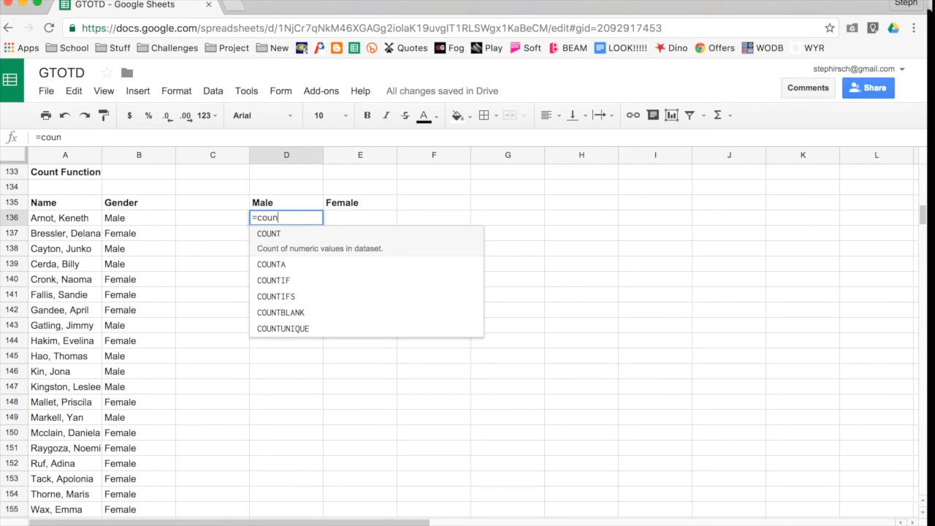
left_click(307, 279)
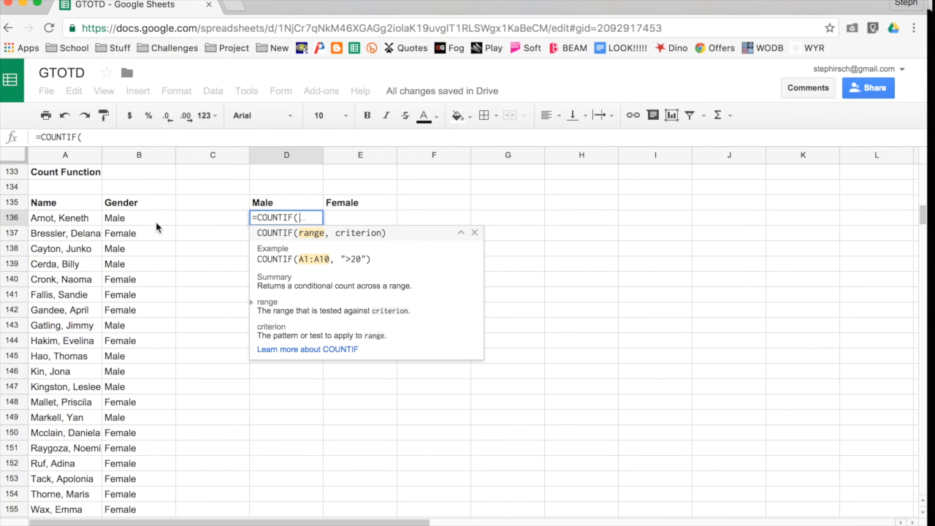
left_click_drag(155, 219, 154, 501)
type(",")
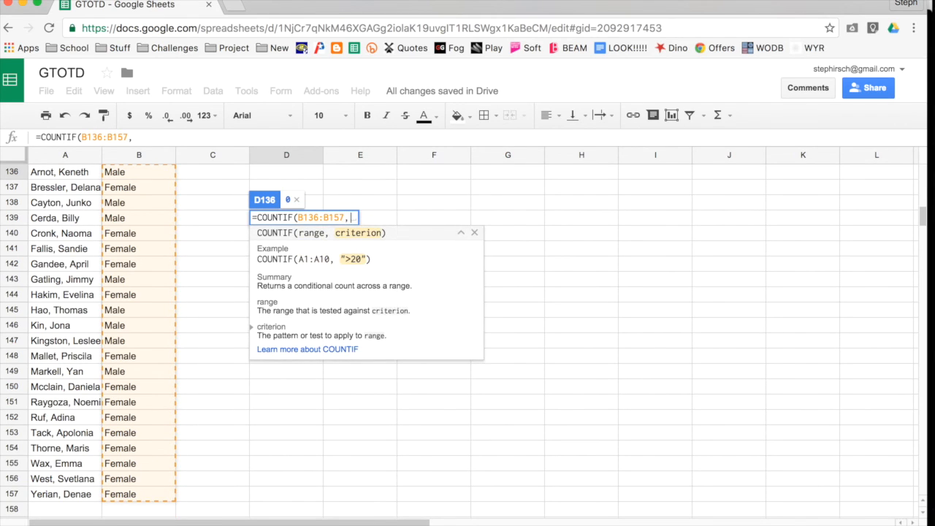
scroll(195, 415, "up", 2)
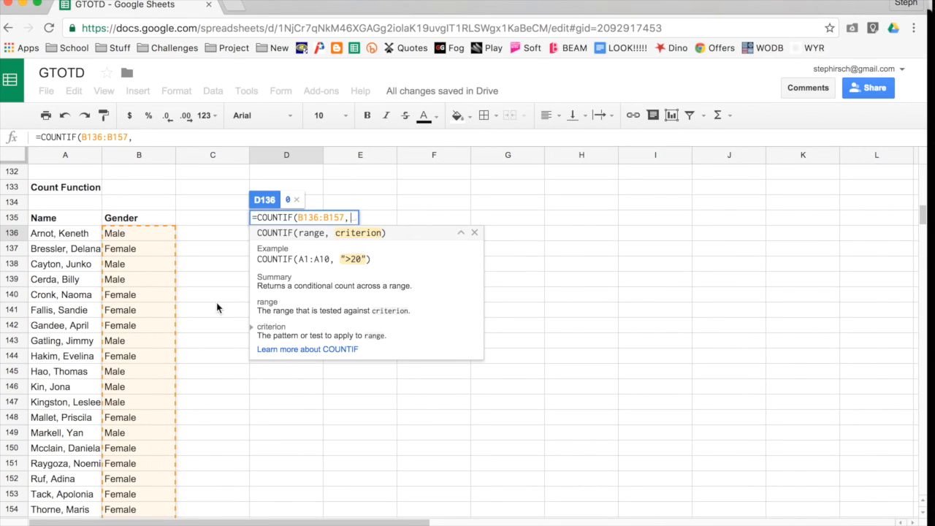
type("\"male")
key("BackSpace")
key("BackSpace")
key("BackSpace")
key("BackSpace")
type("Male")
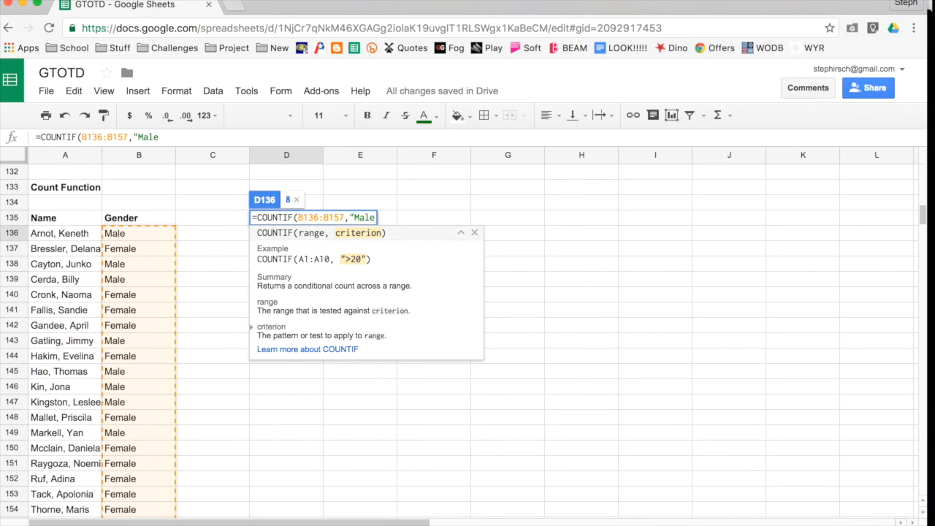
type("\")")
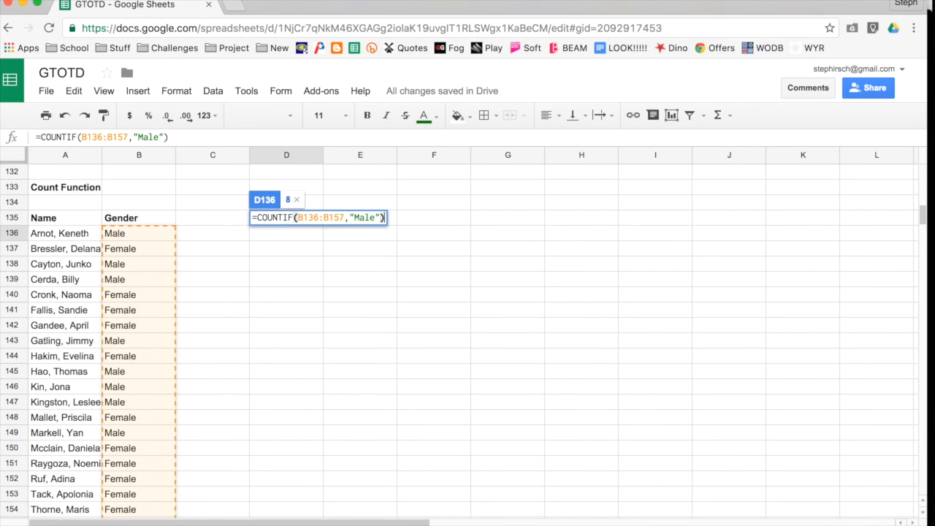
key("Return")
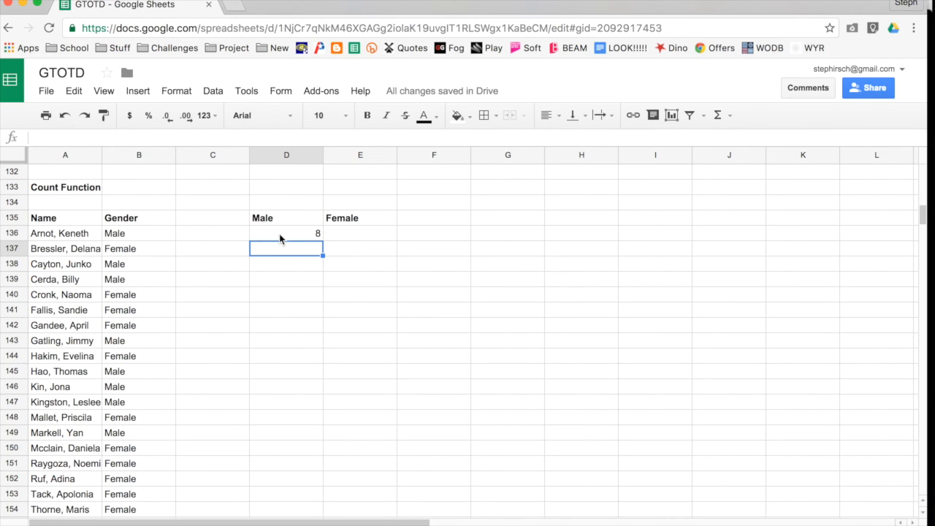
Enter the formula =countif(B136:B157,E135) in cell E136 to count the females in the Gender column.
left_click(341, 236)
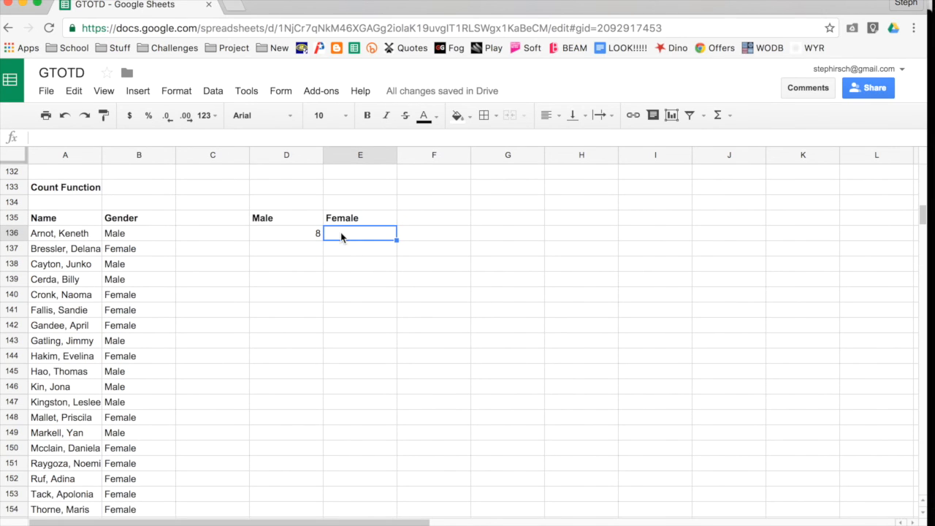
type("=countif")
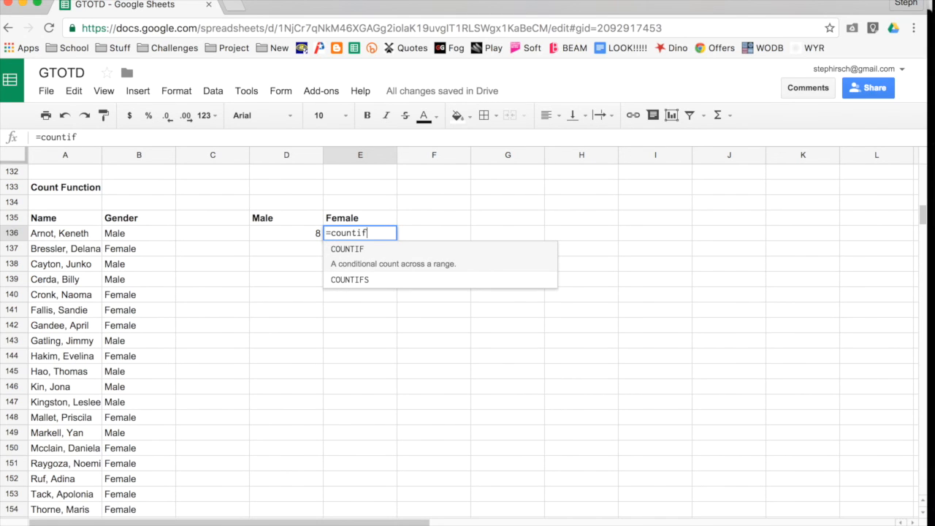
type("(")
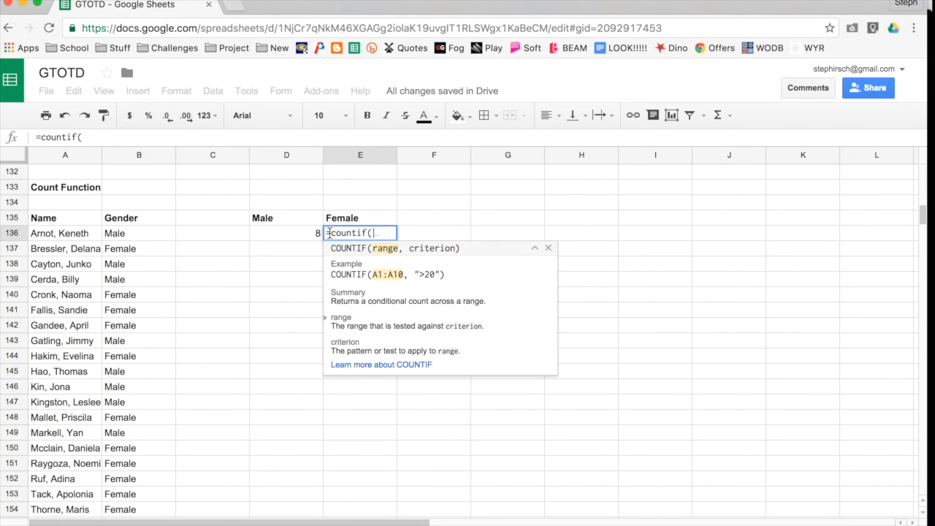
left_click_drag(159, 239, 157, 450)
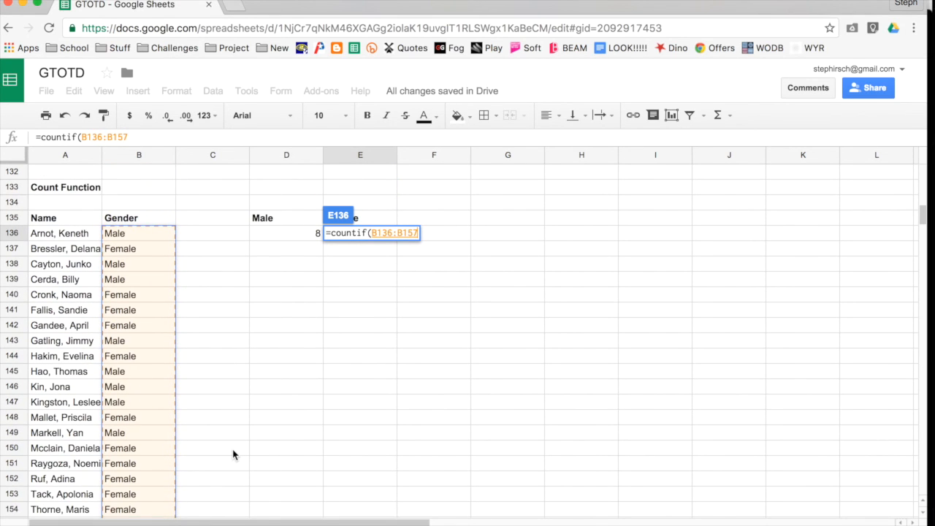
type(",")
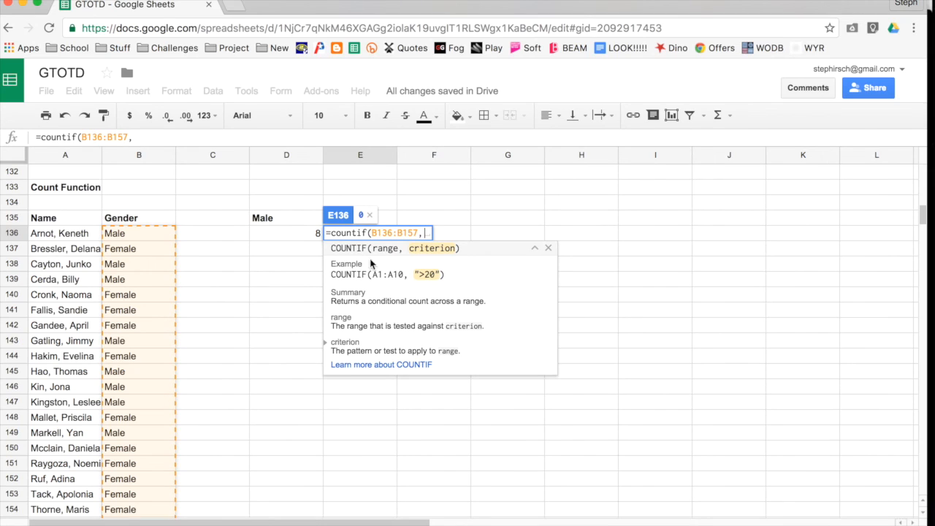
left_click(388, 217)
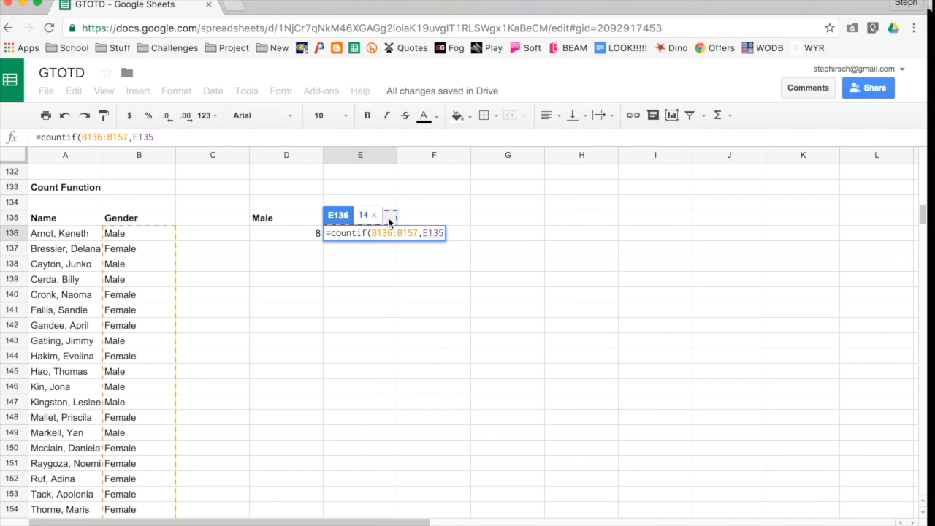
type(")")
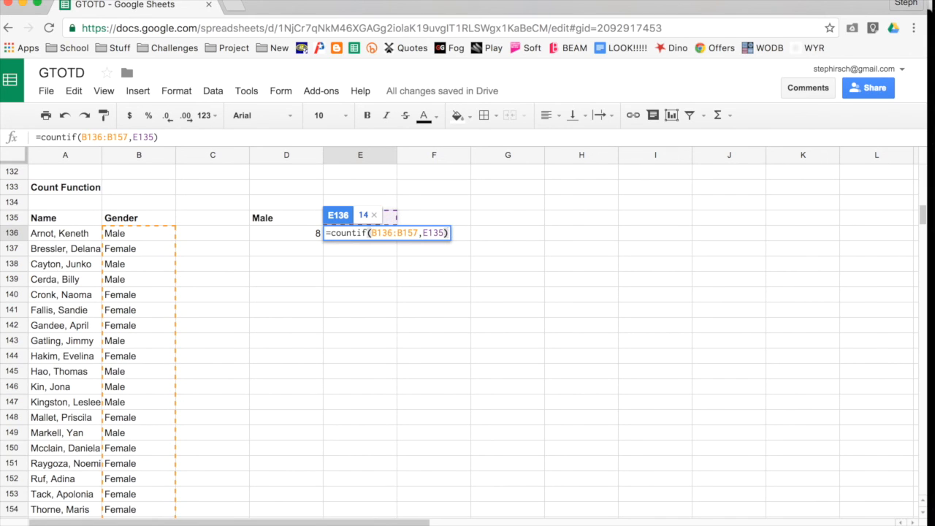
key("Return")
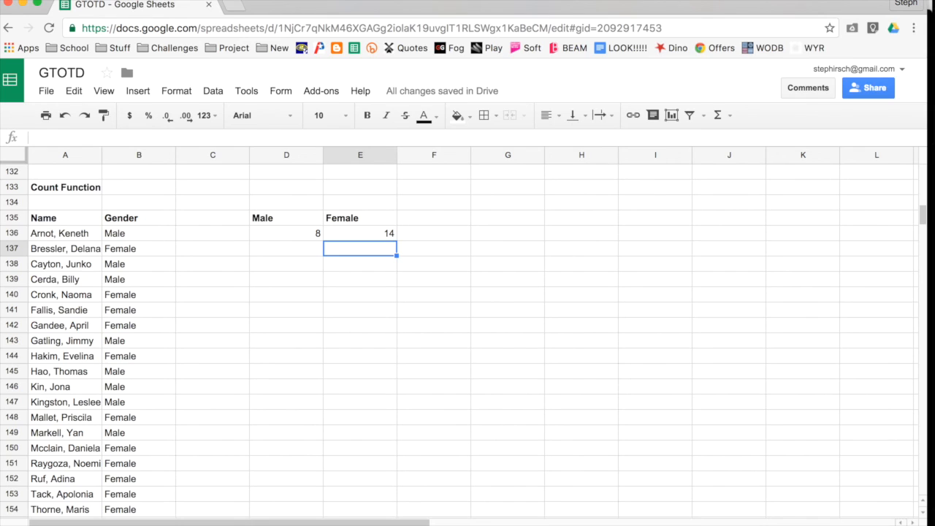
Open the full Google spreadsheets function list through the option for inserting more functions.
left_click(302, 266)
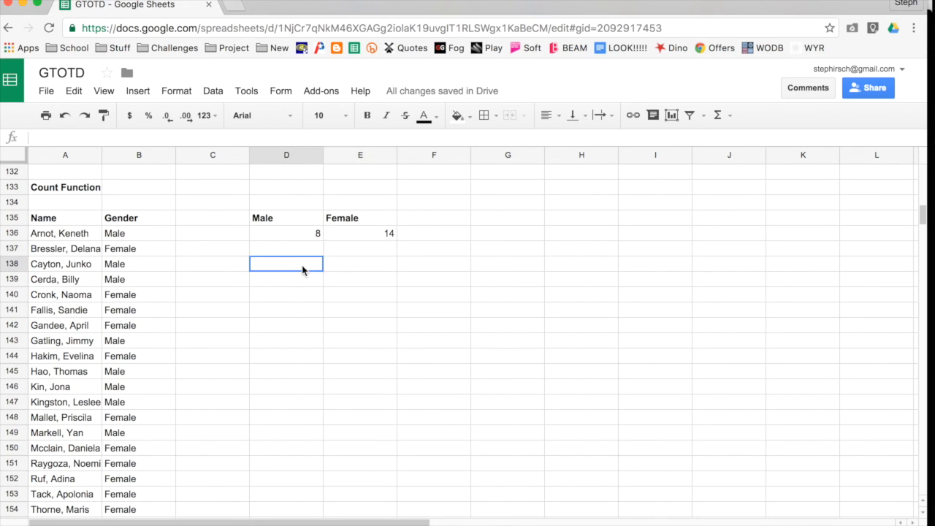
left_click(138, 92)
mouse_move(204, 288)
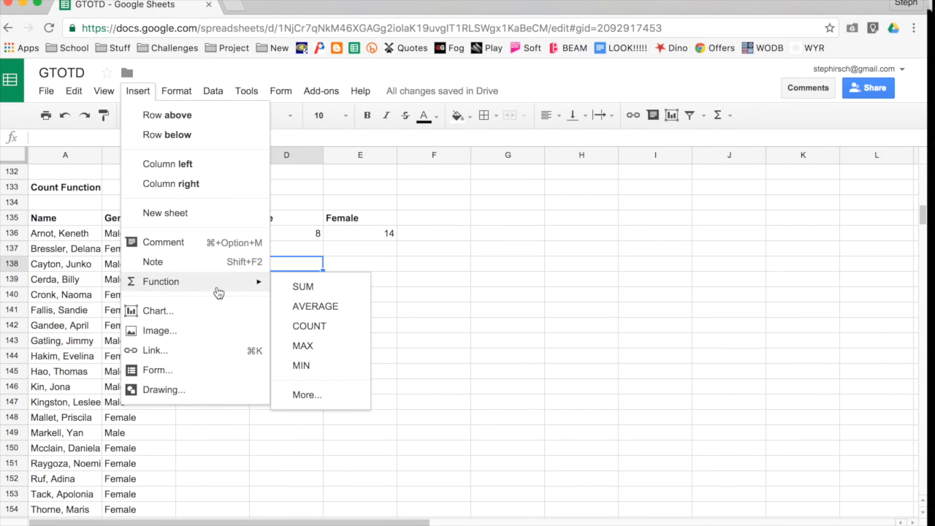
left_click(301, 393)
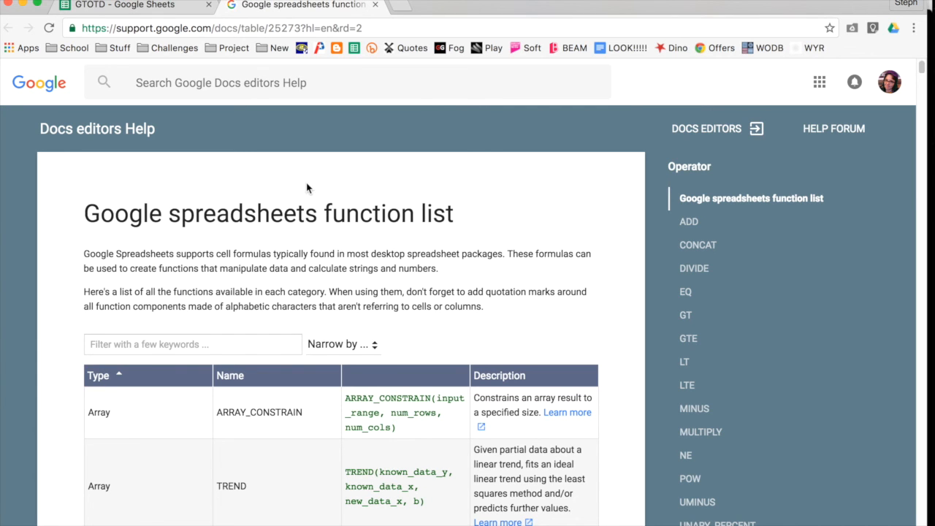
scroll(307, 189, "down", 4)
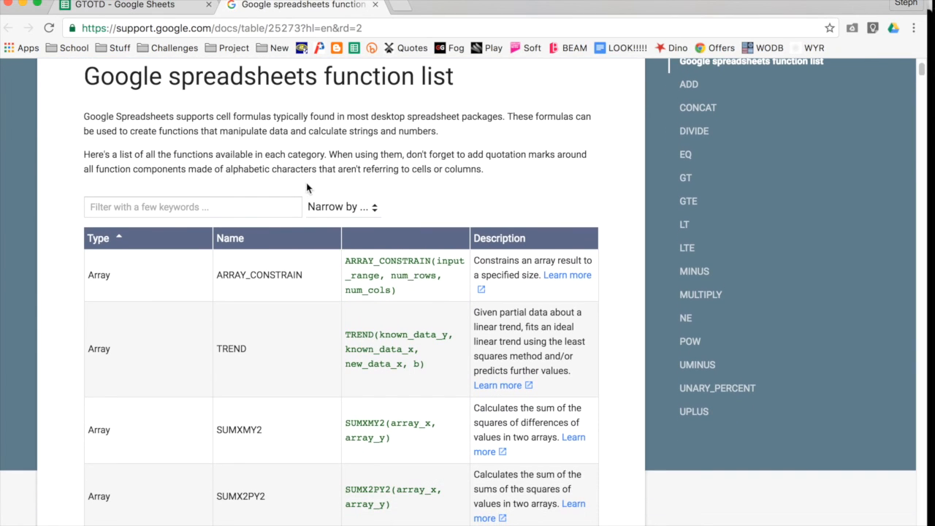
Filter the function list by the keyword "sort" and look over the matching functions.
left_click(250, 205)
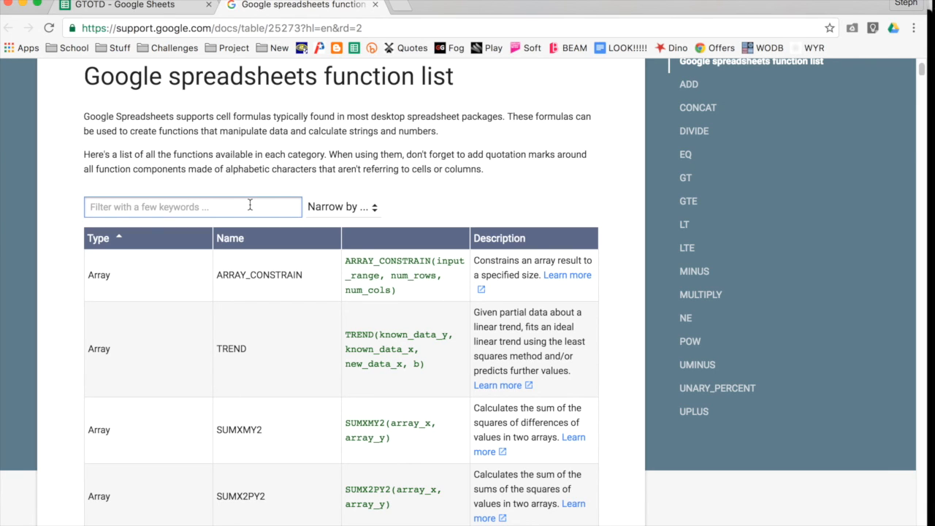
type("sort")
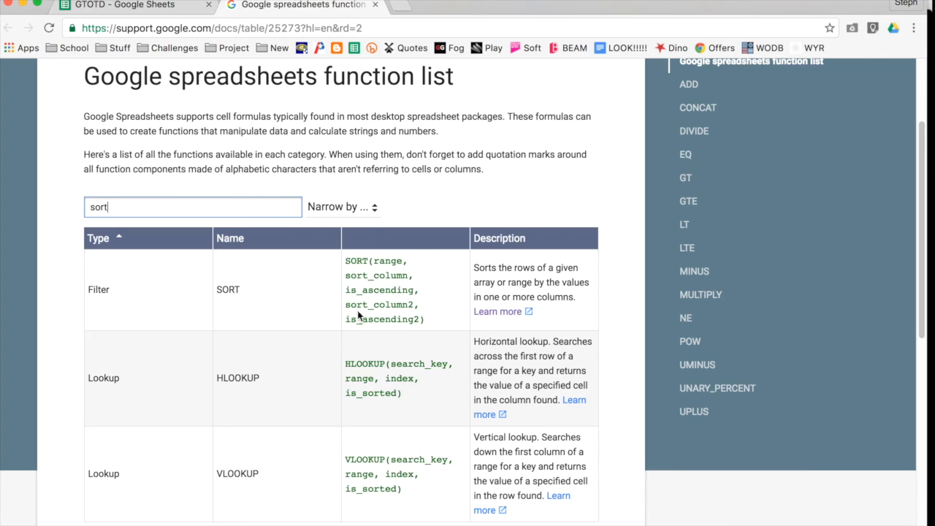
scroll(349, 317, "down", 3)
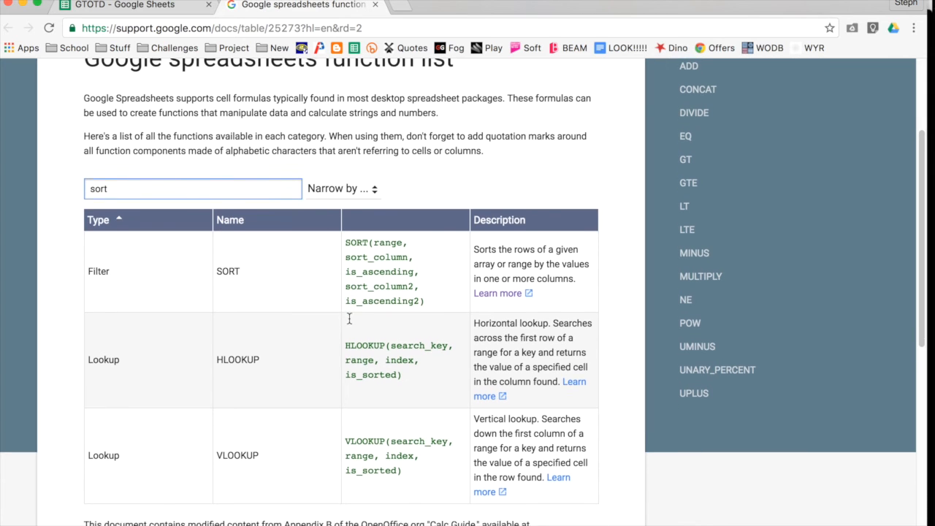
scroll(348, 317, "up", 2)
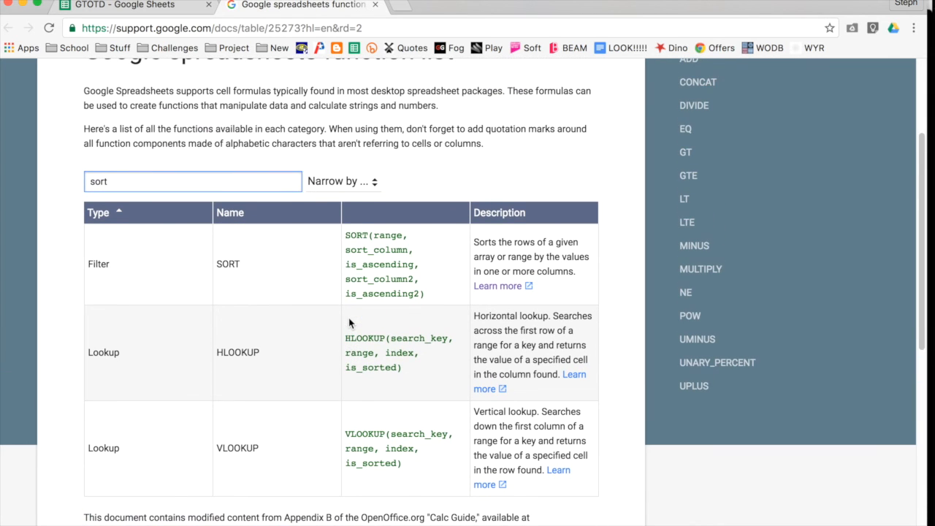
Clear the keyword filter, narrow the function list to the Statistical type and look through its functions.
key("BackSpace")
key("BackSpace")
key("BackSpace")
key("BackSpace")
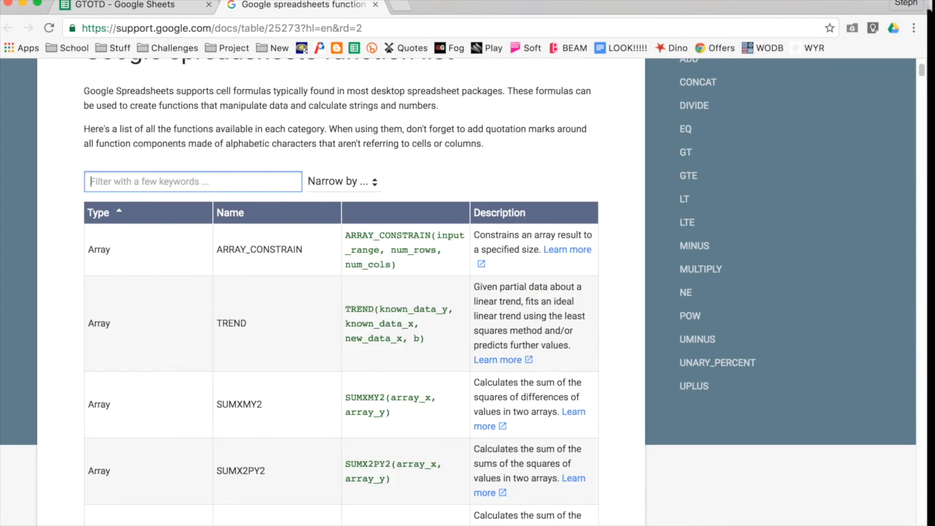
left_click(347, 182)
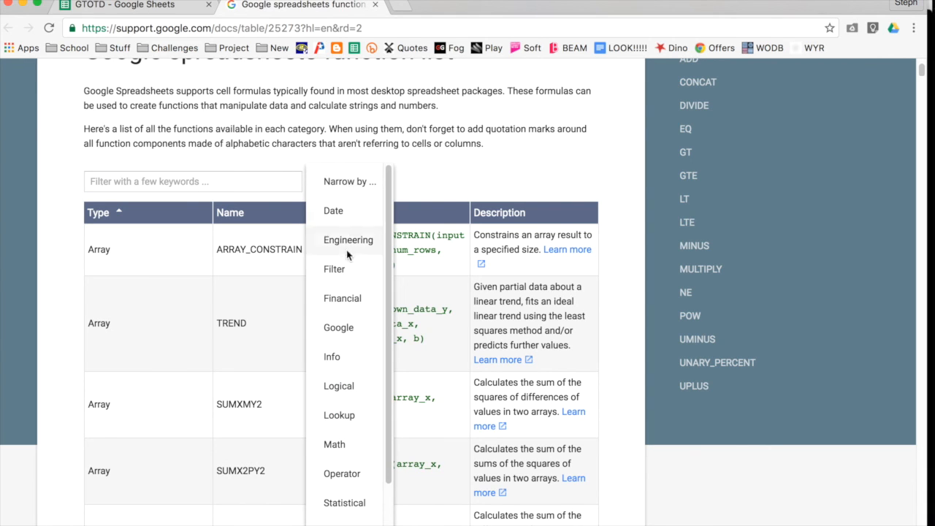
scroll(343, 310, "down", 4)
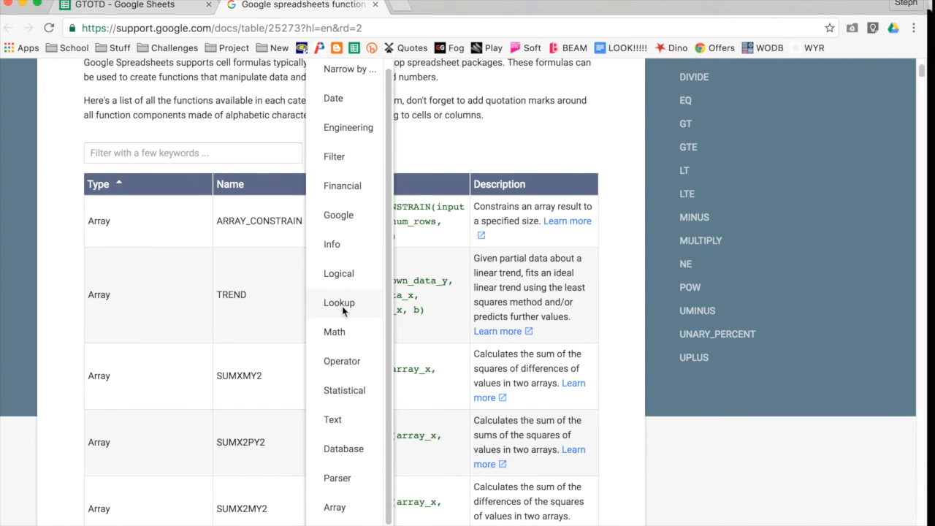
scroll(342, 311, "down", 2)
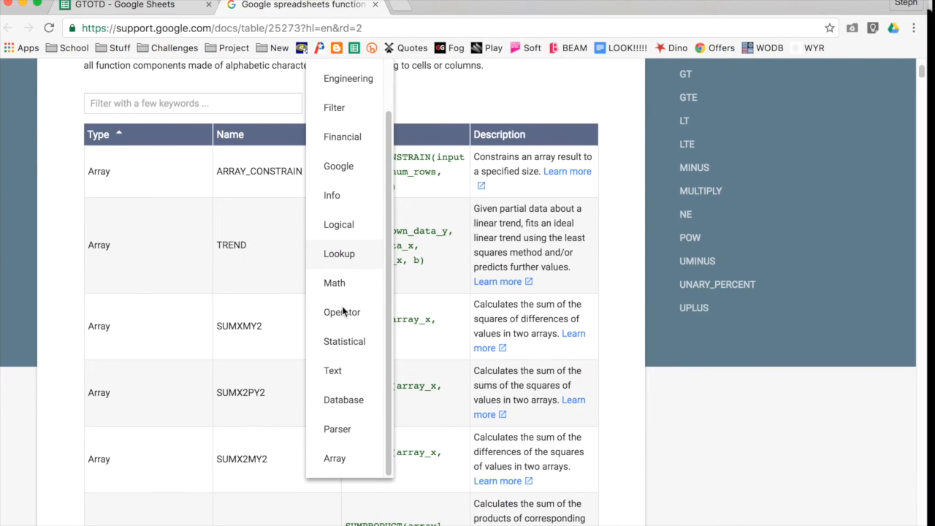
left_click(345, 342)
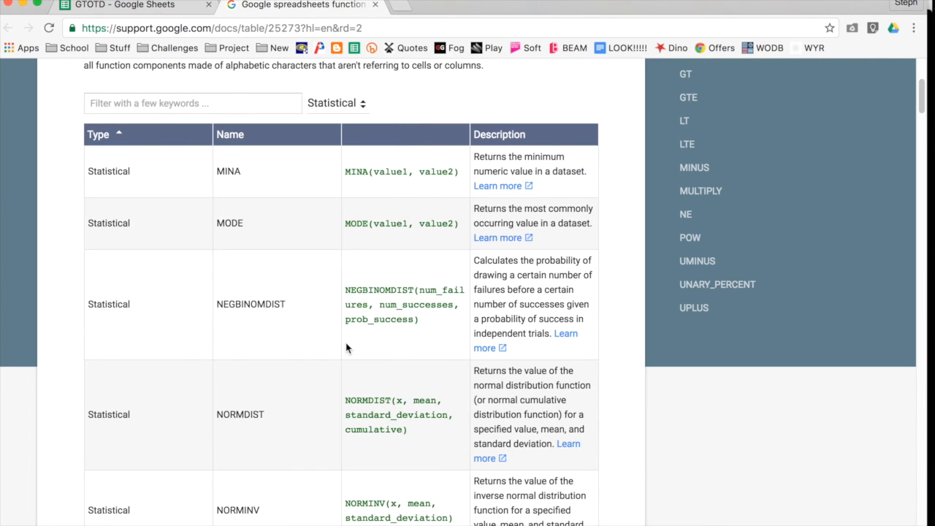
scroll(299, 267, "down", 5)
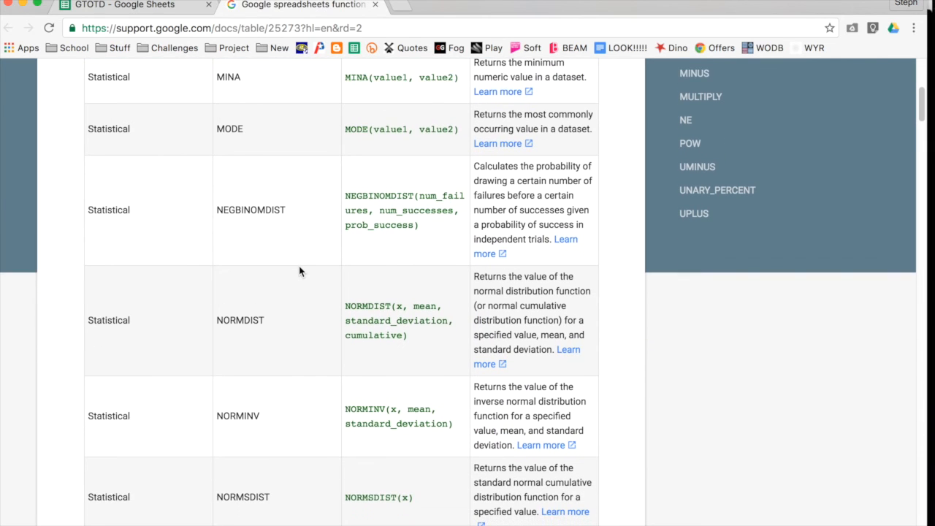
scroll(299, 271, "down", 6)
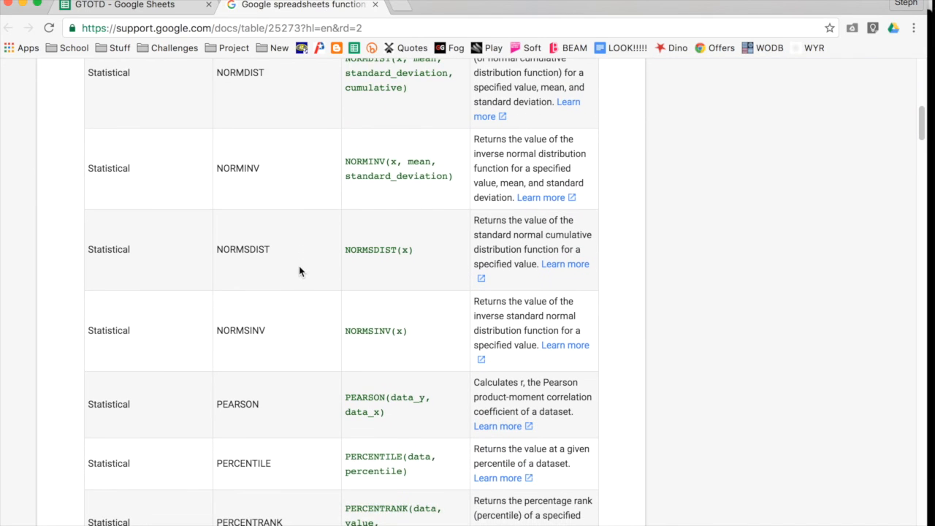
scroll(299, 271, "down", 1)
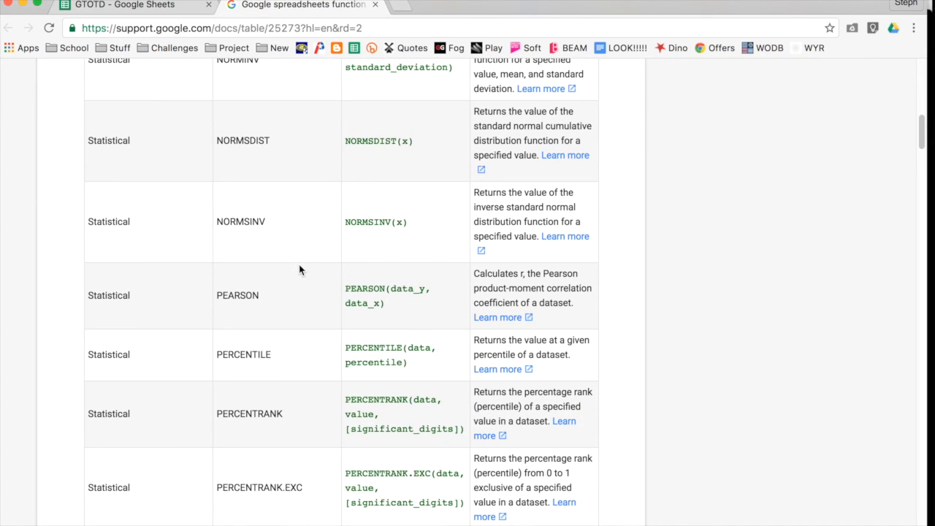
Return to the GTOTD spreadsheet and look back over the area above the Count Function section.
left_click(168, 11)
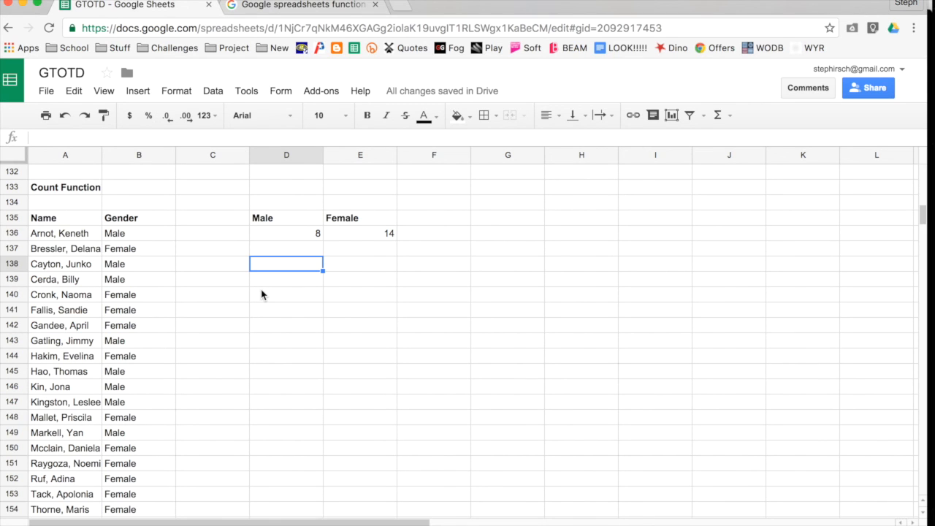
scroll(262, 295, "up", 3)
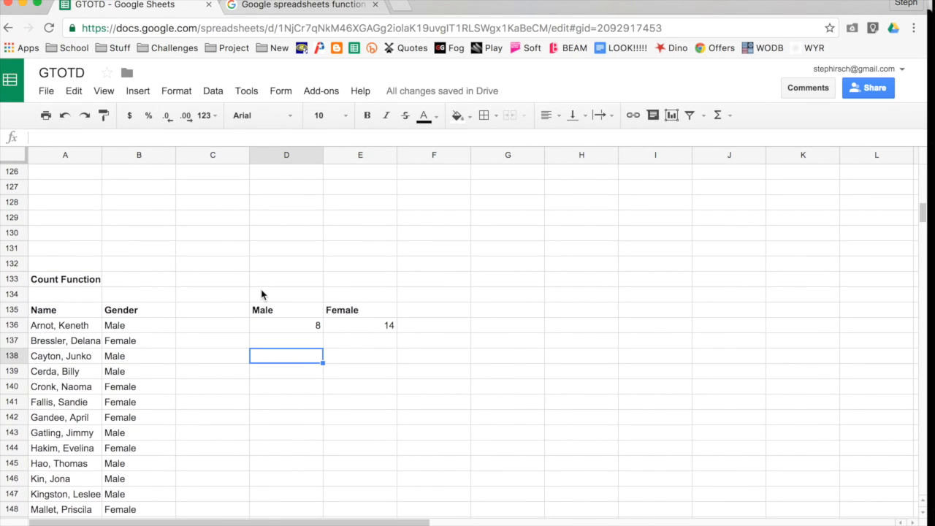